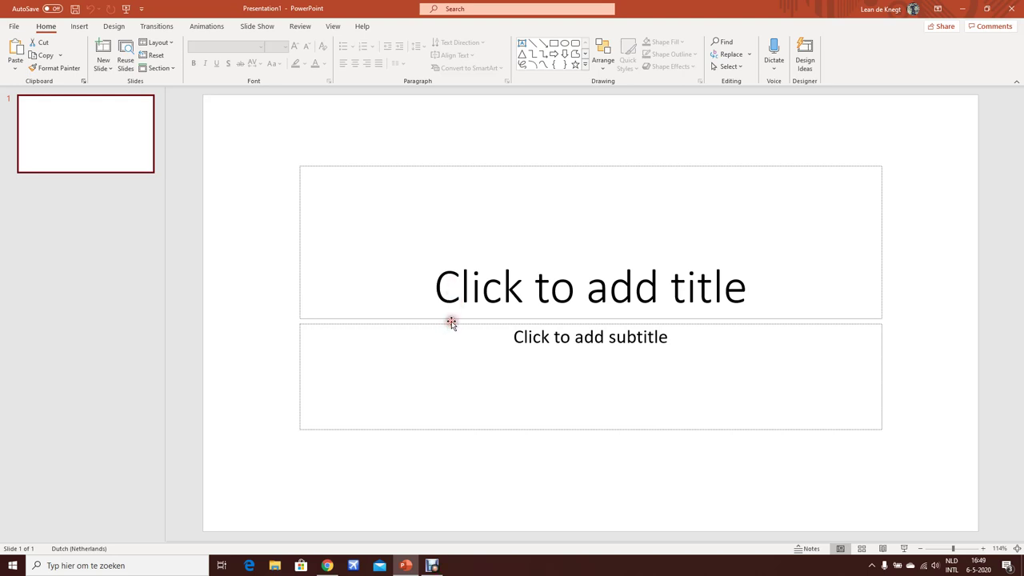
Step: Delete the slide's title and subtitle placeholders
{"action": "left_click", "coordinate": [454, 323]}
{"action": "key", "text": "ctrl+a"}
{"action": "key", "text": "Delete"}
Step: Draw a tall rounded rectangle, about 11,79 by 5,01 cm, as the traffic-light housing
{"action": "left_click", "coordinate": [575, 43]}
{"action": "left_click_drag", "start_coordinate": [305, 159], "coordinate": [405, 430]}
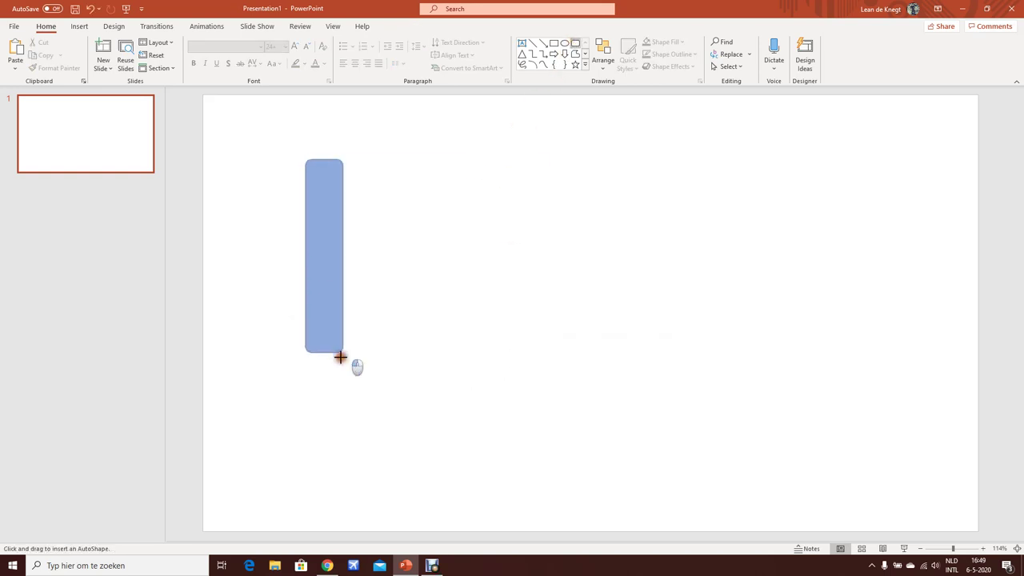
{"action": "left_click_drag", "start_coordinate": [405, 430], "coordinate": [420, 429]}
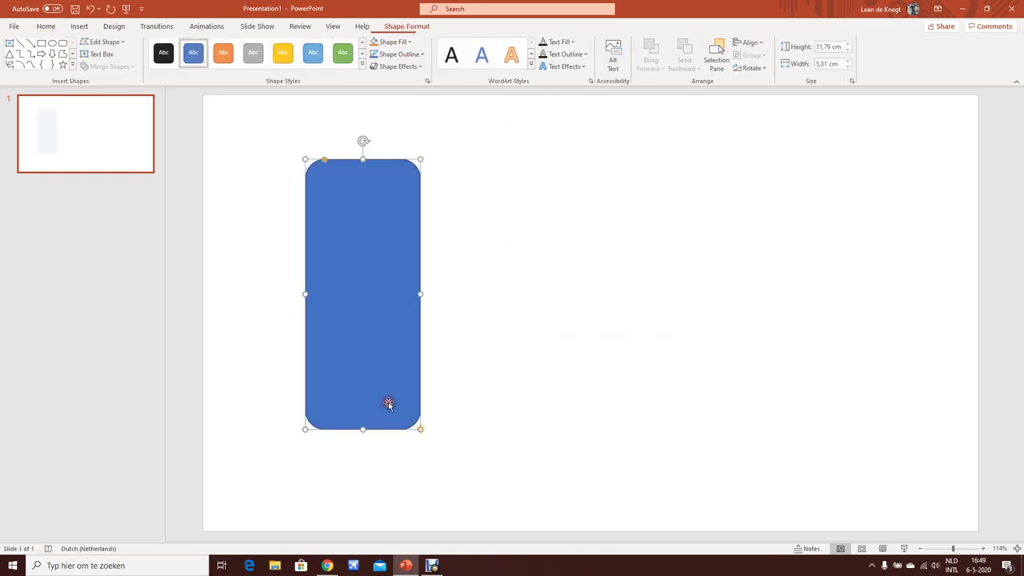
Step: Give the housing a black 3 pt outline and remove its blue fill
{"action": "left_click", "coordinate": [416, 54]}
{"action": "left_click", "coordinate": [384, 82]}
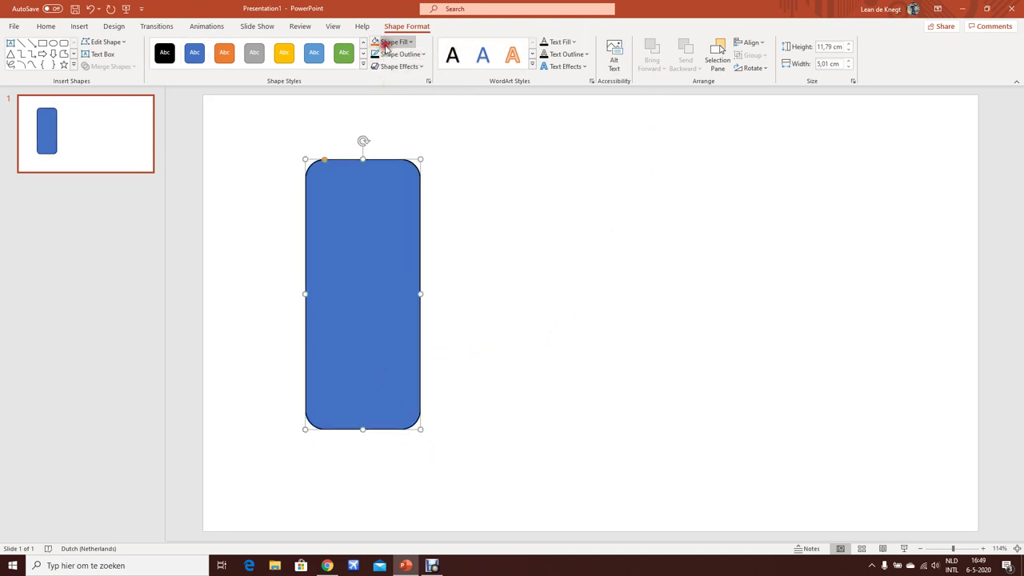
{"action": "left_click", "coordinate": [392, 42]}
{"action": "left_click", "coordinate": [396, 159]}
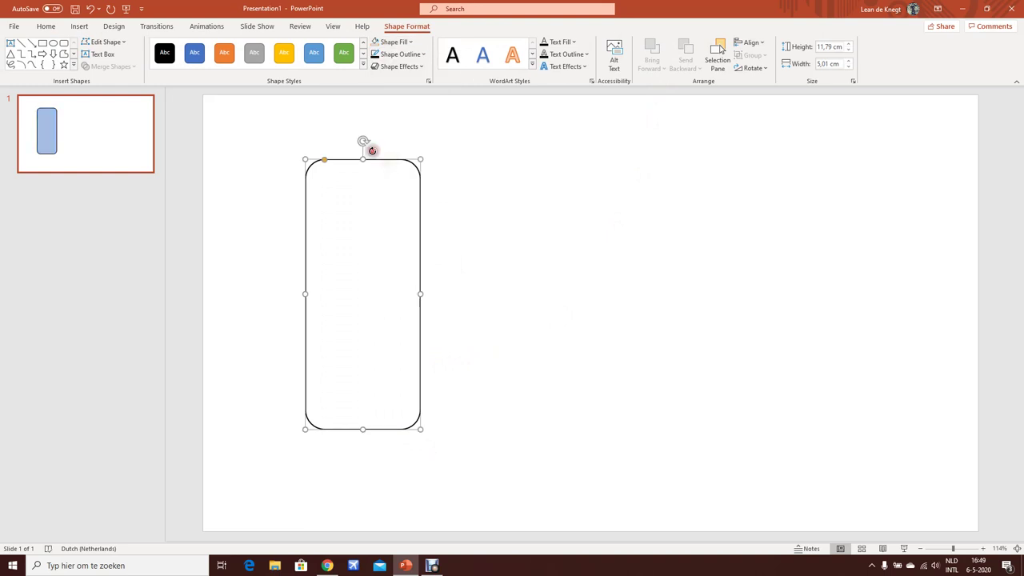
{"action": "left_click", "coordinate": [385, 54]}
{"action": "mouse_move", "coordinate": [450, 218]}
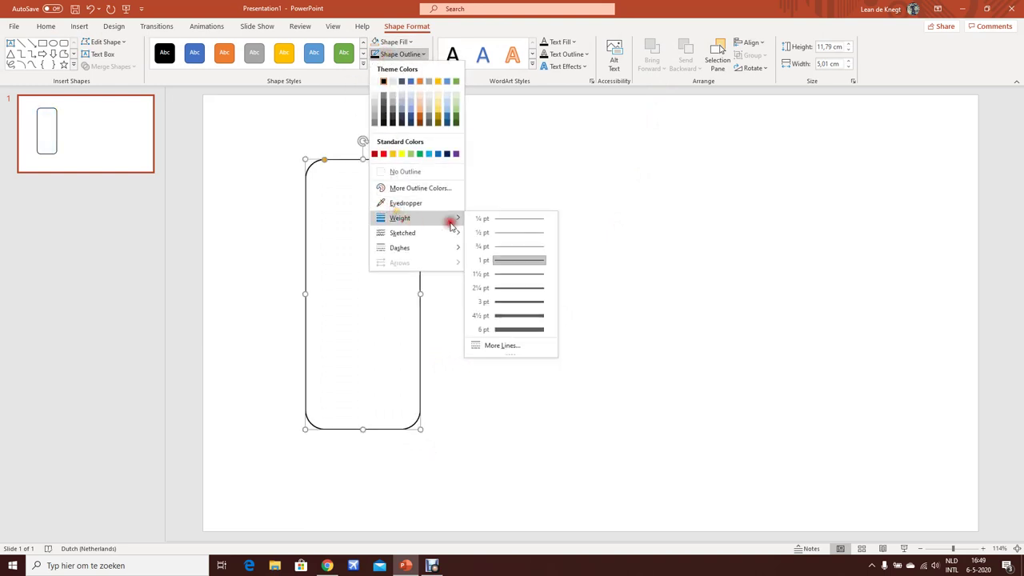
{"action": "left_click", "coordinate": [516, 304]}
Step: Apply an Inside Center inner shadow to the housing
{"action": "left_click", "coordinate": [405, 66]}
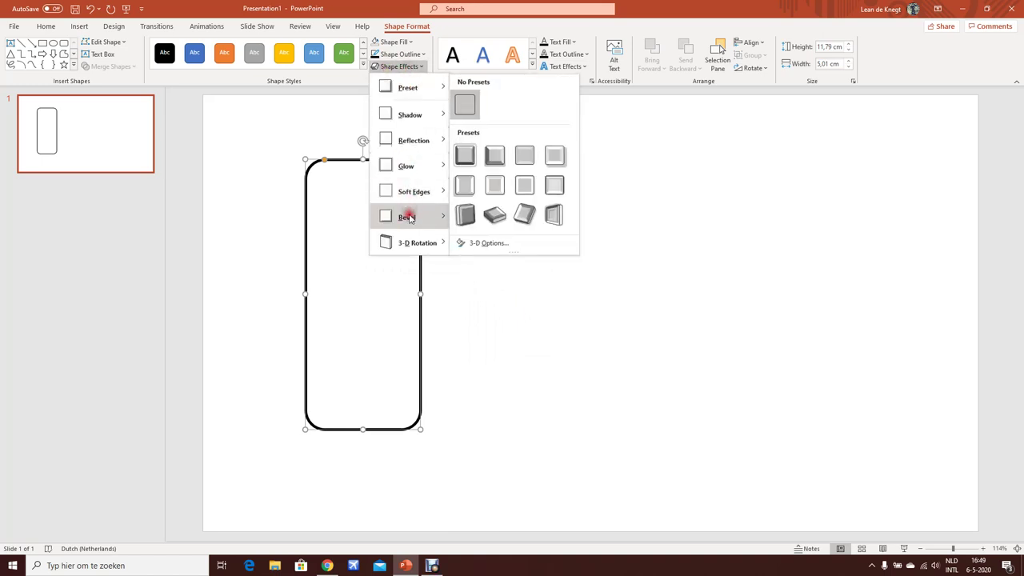
{"action": "mouse_move", "coordinate": [408, 219]}
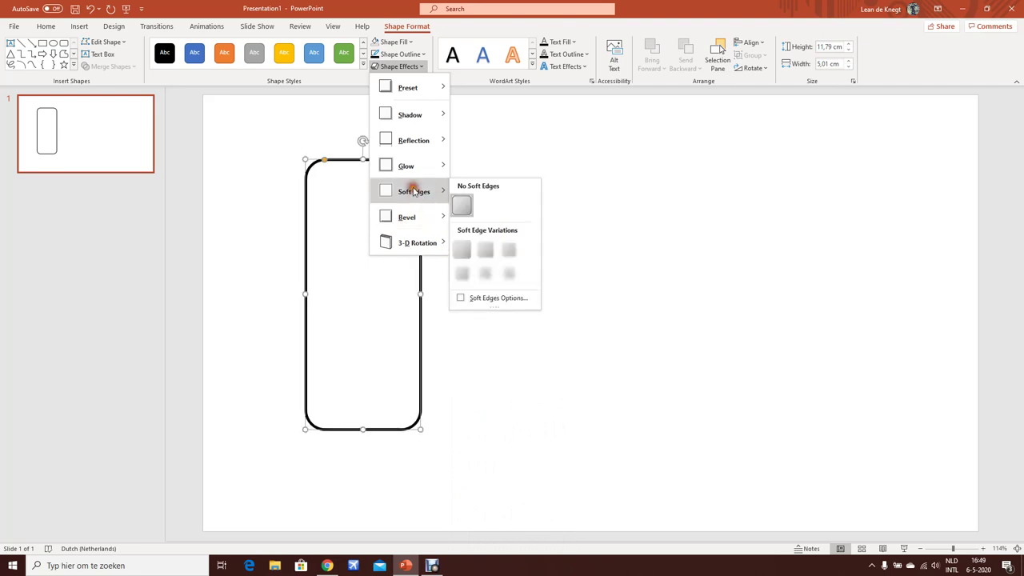
{"action": "mouse_move", "coordinate": [410, 118]}
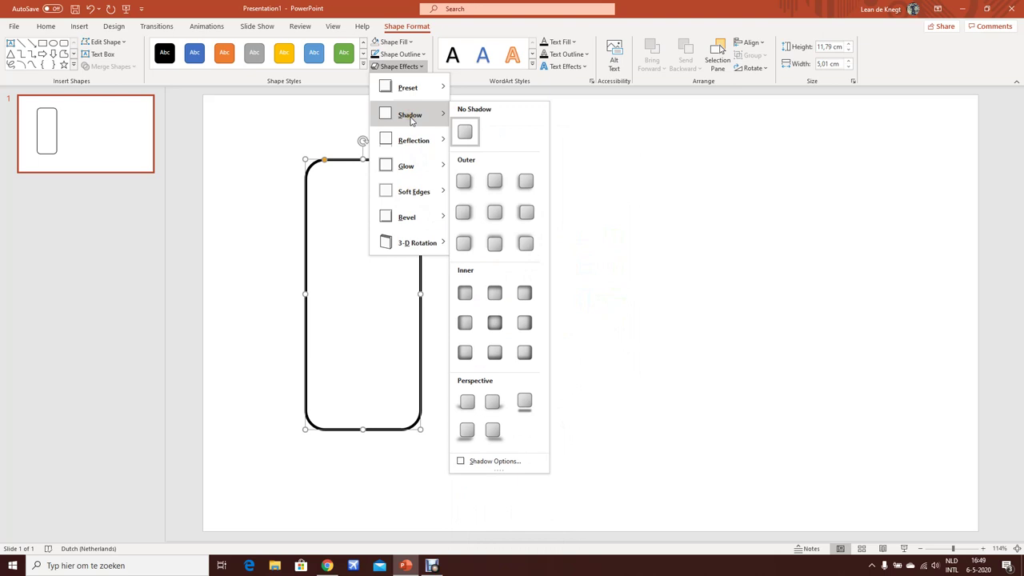
{"action": "left_click", "coordinate": [495, 331]}
{"action": "left_click", "coordinate": [495, 332]}
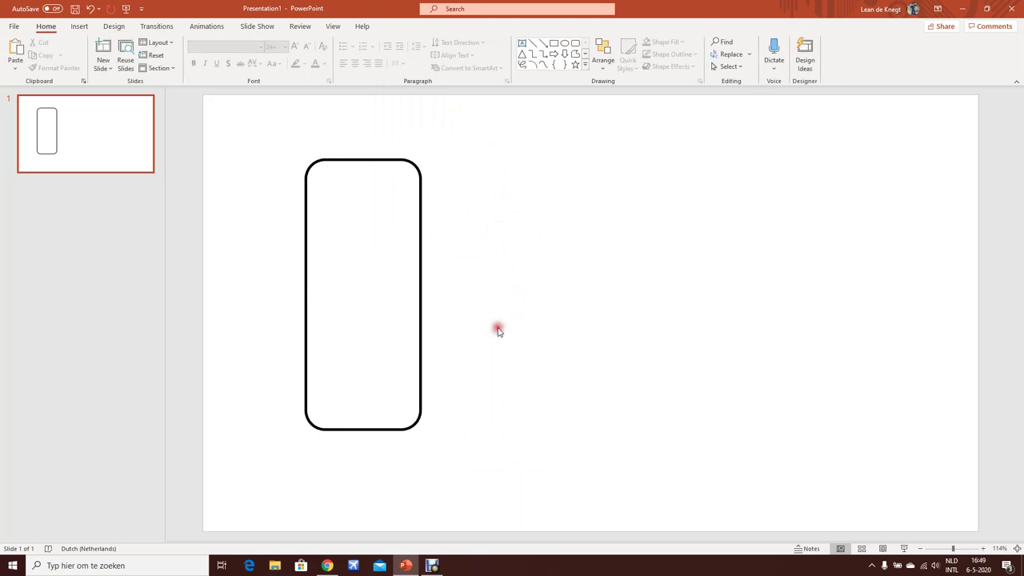
Step: Draw a blue circle at the top of the housing and remove its outline
{"action": "left_click", "coordinate": [566, 43]}
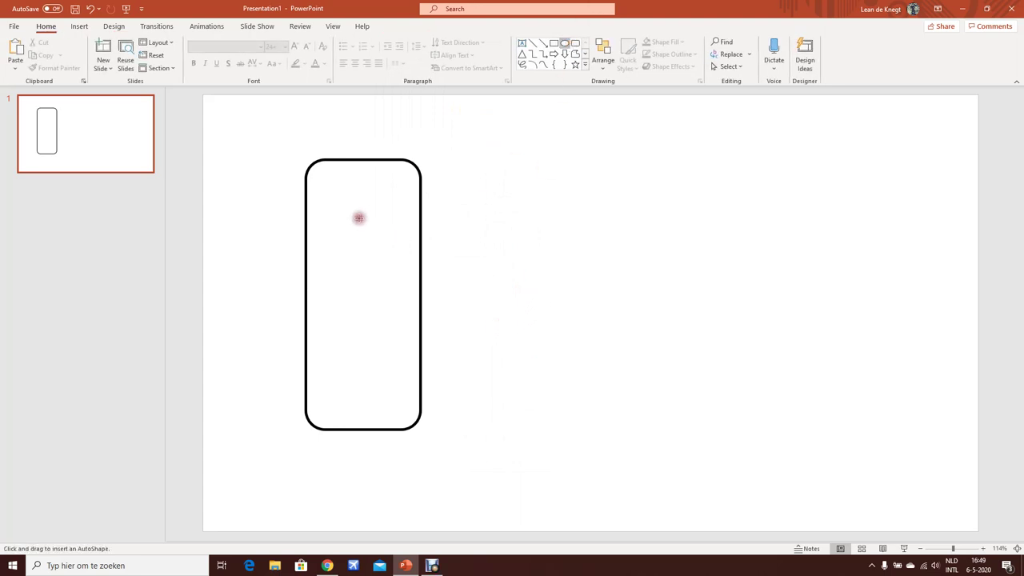
{"action": "left_click_drag", "start_coordinate": [327, 170], "coordinate": [415, 252]}
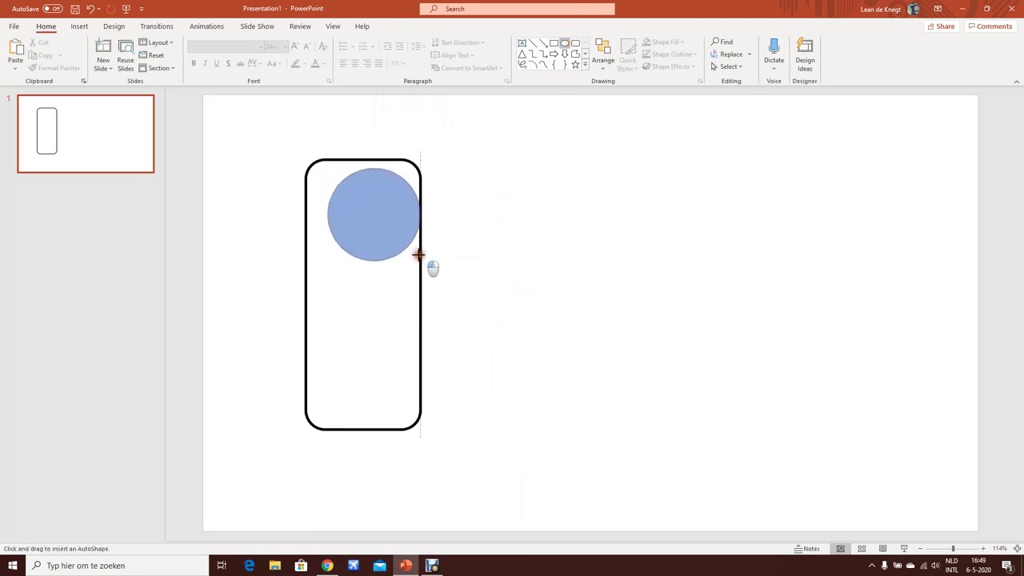
{"action": "left_click_drag", "start_coordinate": [415, 252], "coordinate": [421, 261]}
{"action": "left_click_drag", "start_coordinate": [382, 222], "coordinate": [371, 227]}
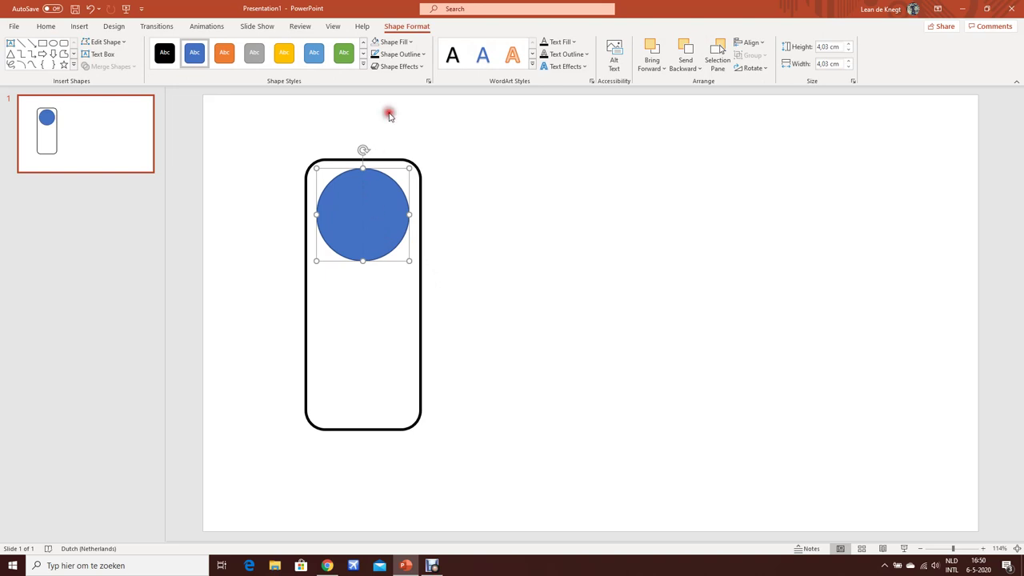
{"action": "left_click", "coordinate": [396, 54]}
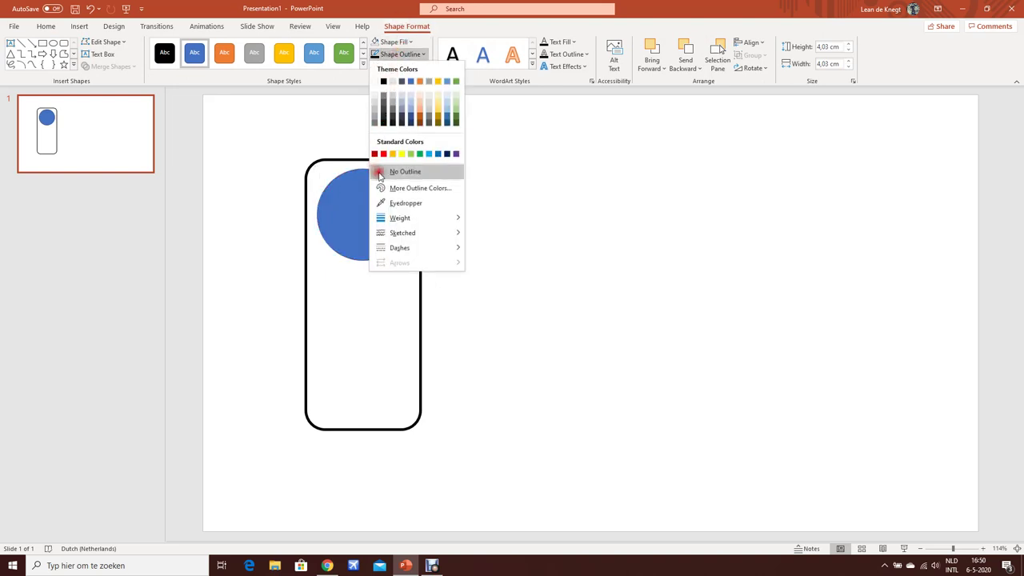
{"action": "left_click", "coordinate": [379, 172]}
Step: Duplicate the circle into a stack of three lamps and lengthen the housing slightly
{"action": "left_click_drag", "start_coordinate": [376, 217], "coordinate": [366, 312], "text": "ctrl"}
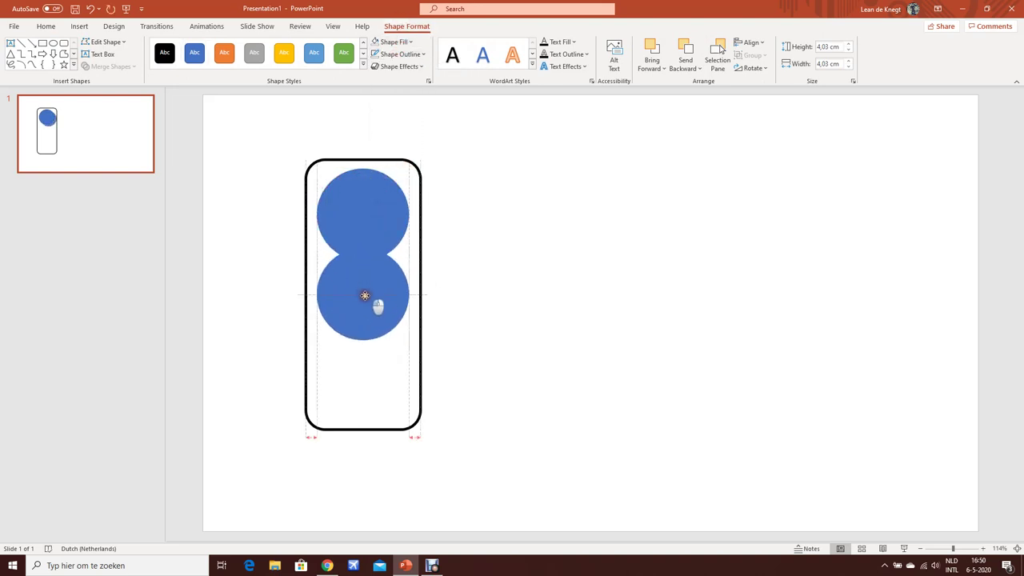
{"action": "left_click_drag", "start_coordinate": [366, 313], "coordinate": [369, 304], "text": "ctrl"}
{"action": "key", "text": "ctrl+d"}
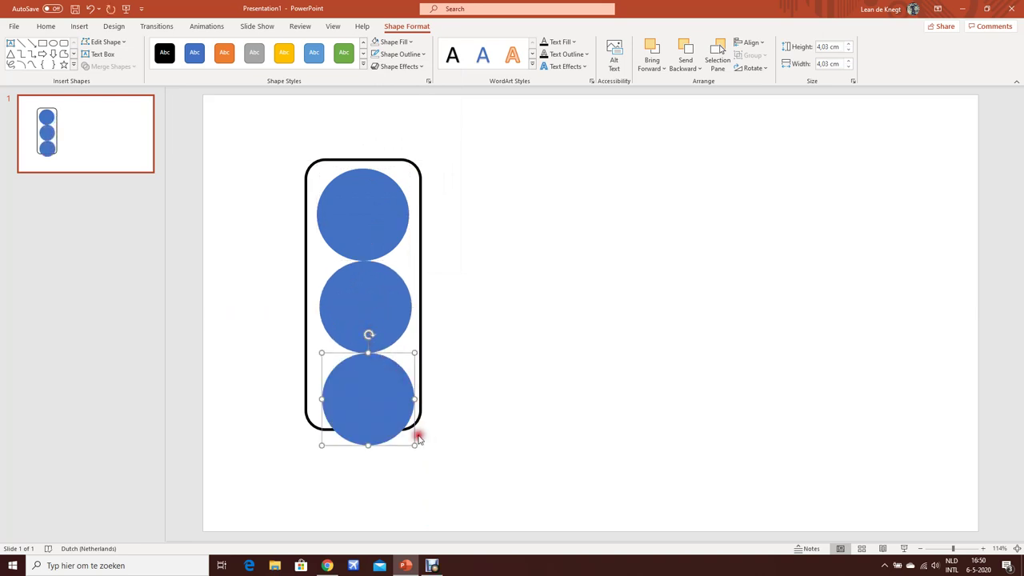
{"action": "key", "text": "ctrl+a"}
{"action": "left_click_drag", "start_coordinate": [368, 449], "coordinate": [367, 444]}
Step: Shrink the three circles to about 3,61 by 3,53 cm and nudge them upward
{"action": "left_click", "coordinate": [416, 391], "text": "shift"}
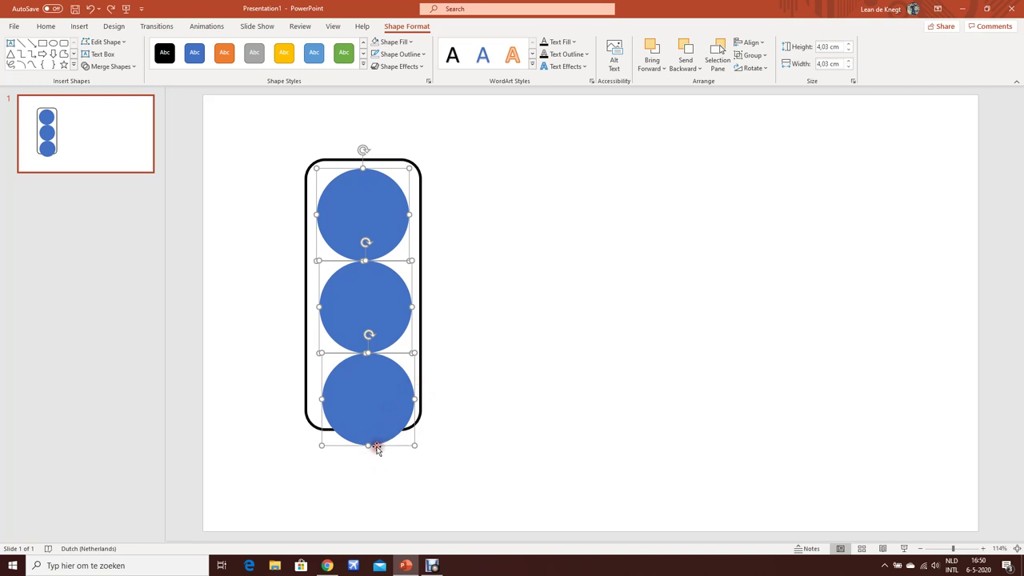
{"action": "mouse_move", "coordinate": [368, 448]}
{"action": "left_mouse_down"}
{"action": "mouse_move", "coordinate": [366, 437]}
{"action": "mouse_move", "coordinate": [362, 447]}
{"action": "mouse_move", "coordinate": [402, 436]}
{"action": "left_mouse_up"}
{"action": "left_click_drag", "start_coordinate": [356, 411], "coordinate": [355, 408]}
{"action": "left_click", "coordinate": [405, 341]}
Step: Align the top, middle and bottom circles into an evenly spaced, centred column
{"action": "left_click", "coordinate": [387, 311]}
{"action": "left_click_drag", "start_coordinate": [387, 312], "coordinate": [390, 311]}
{"action": "left_click_drag", "start_coordinate": [370, 201], "coordinate": [376, 208]}
{"action": "left_click_drag", "start_coordinate": [360, 374], "coordinate": [360, 380]}
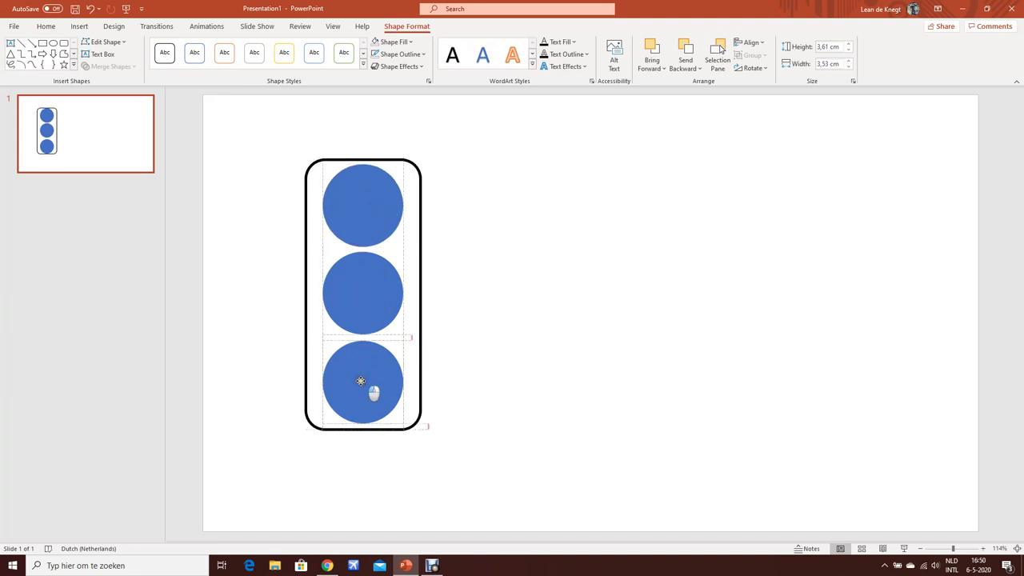
{"action": "left_click", "coordinate": [526, 392]}
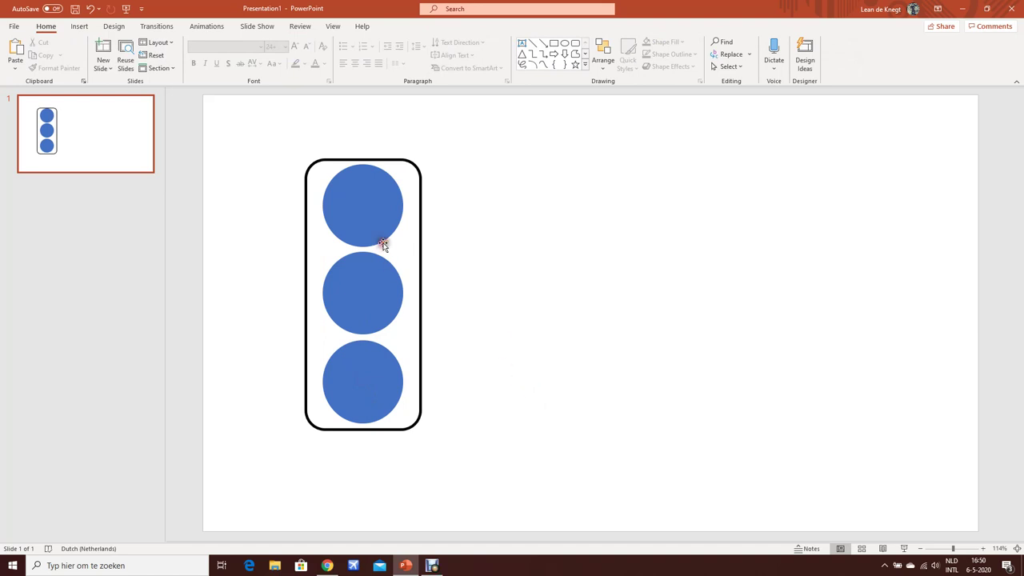
{"action": "left_click", "coordinate": [354, 195]}
{"action": "left_click", "coordinate": [364, 260], "text": "shift"}
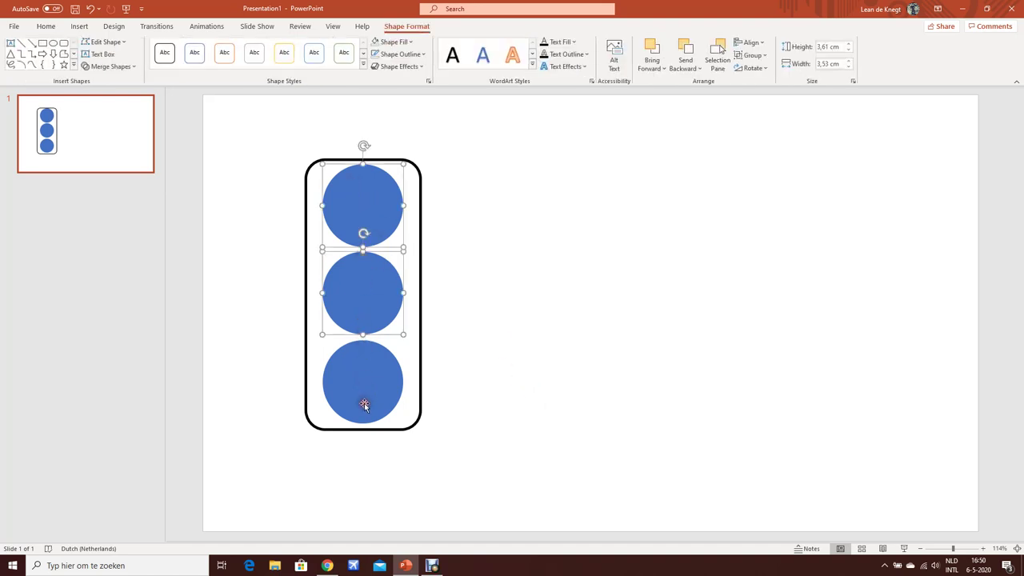
{"action": "left_click", "coordinate": [445, 239]}
{"action": "left_click", "coordinate": [343, 205]}
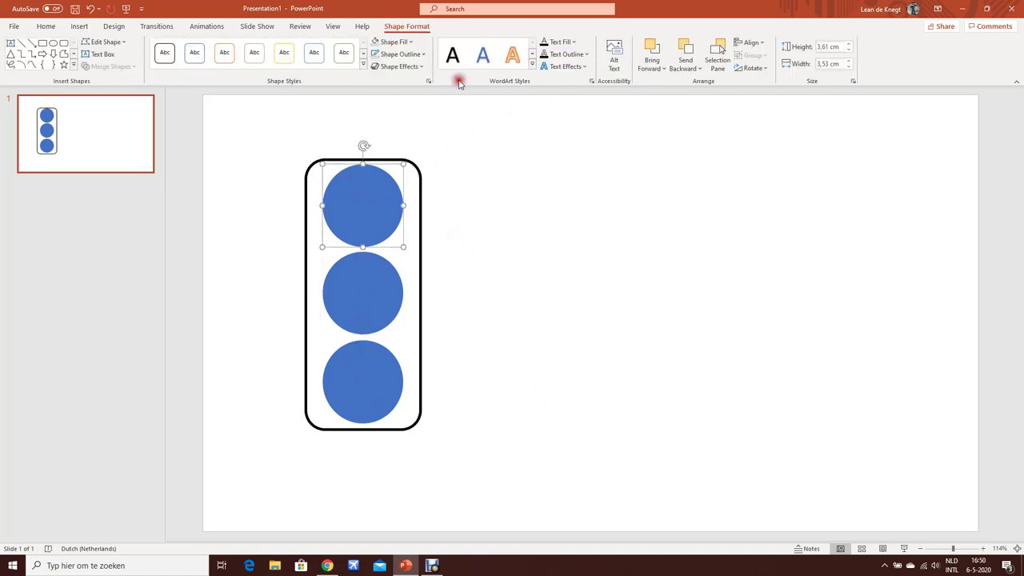
Step: Fill the three lamps red, orange and green from top to bottom
{"action": "left_click", "coordinate": [397, 56]}
{"action": "left_click", "coordinate": [395, 43]}
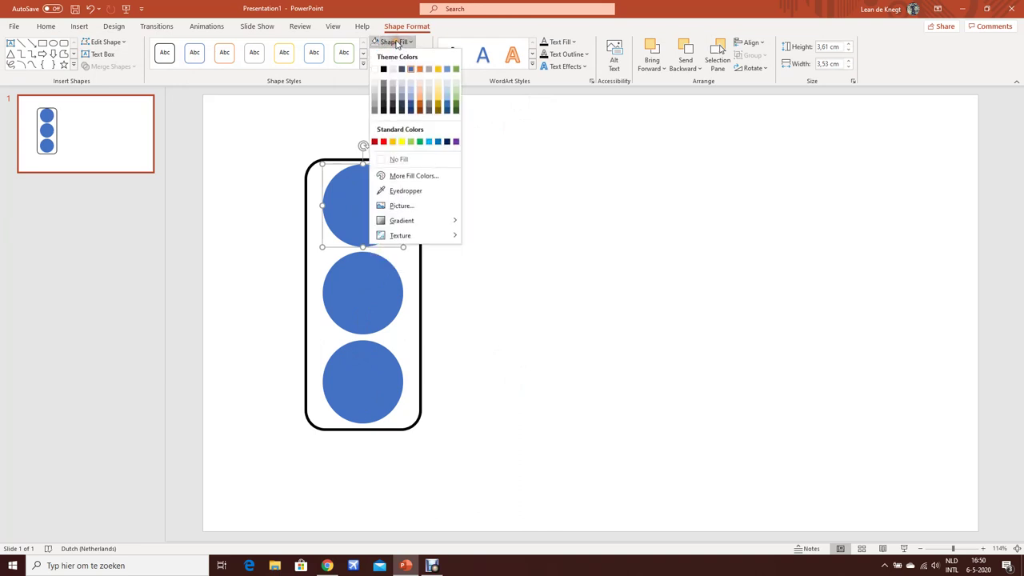
{"action": "left_click", "coordinate": [384, 143]}
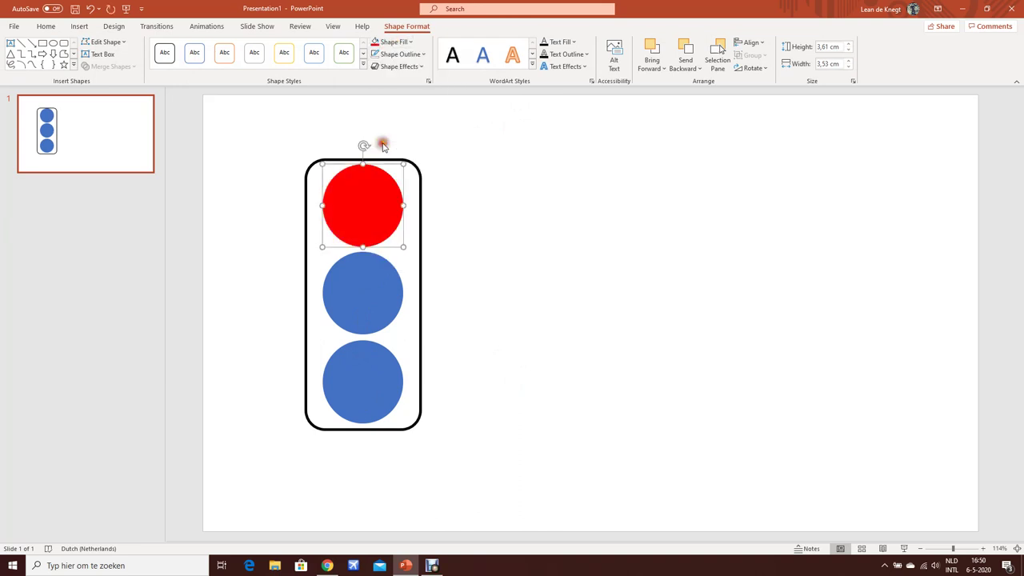
{"action": "left_click", "coordinate": [371, 283]}
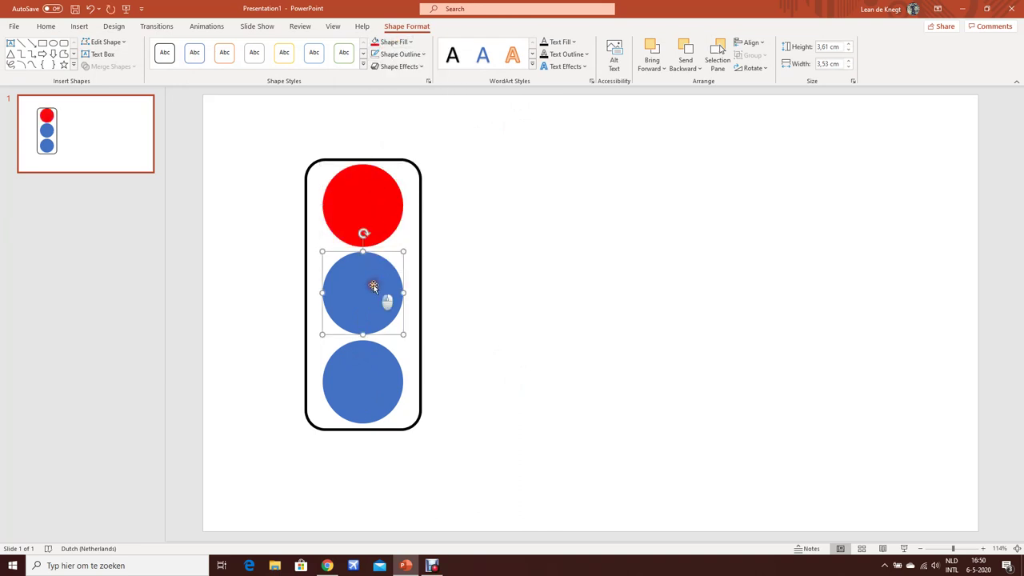
{"action": "left_click", "coordinate": [390, 42]}
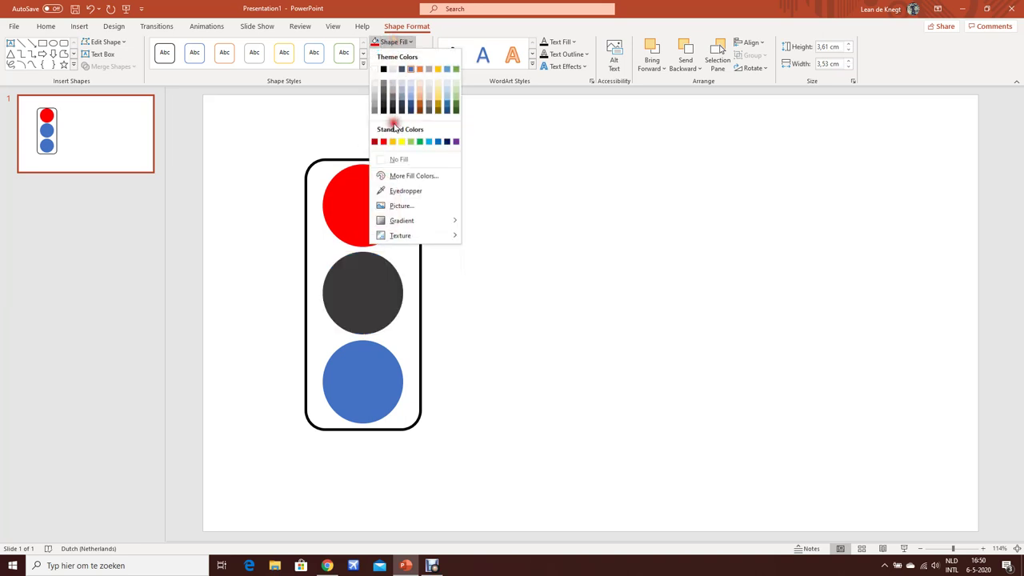
{"action": "left_click", "coordinate": [420, 71]}
{"action": "left_click", "coordinate": [361, 345]}
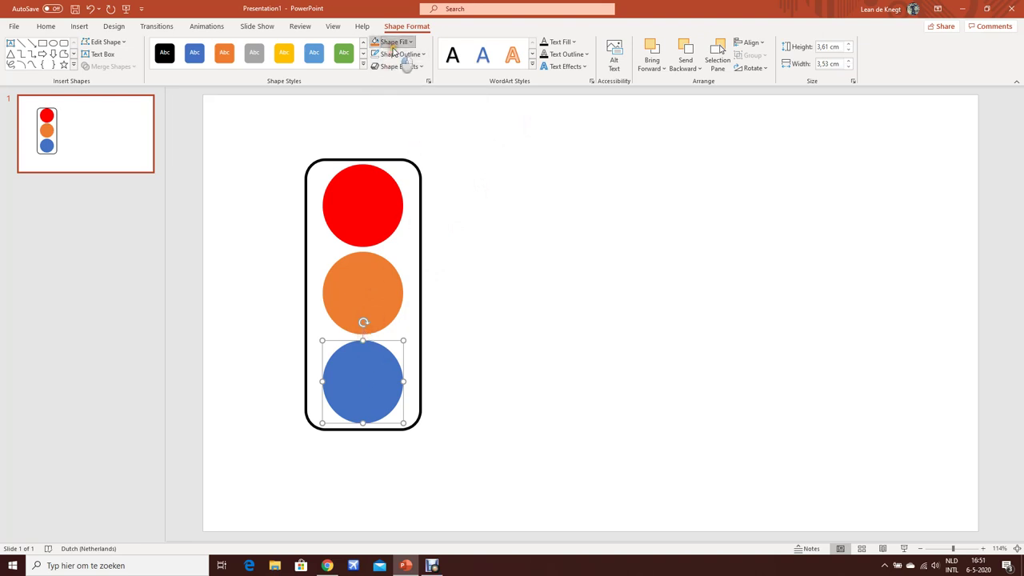
{"action": "left_click", "coordinate": [392, 42]}
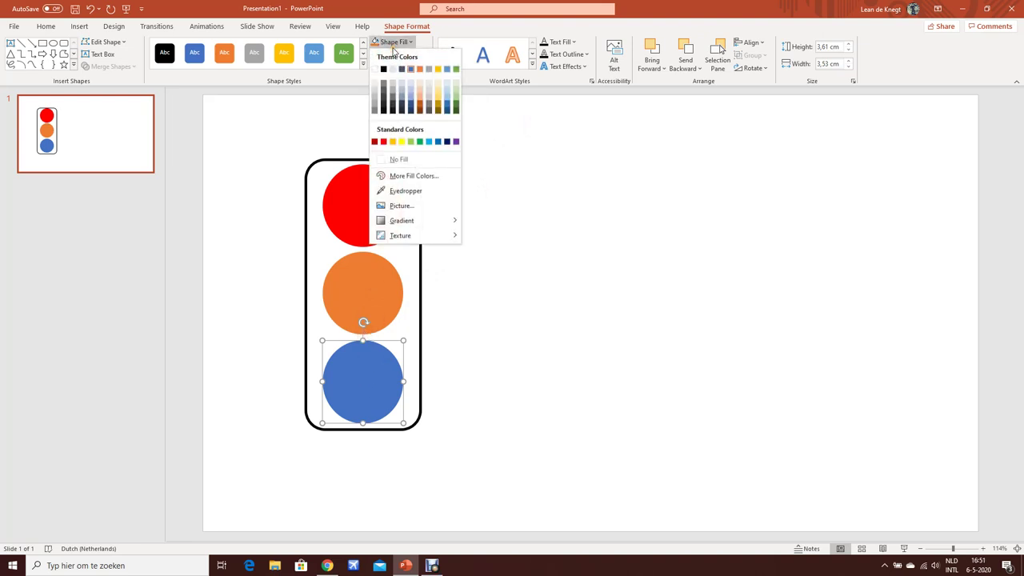
{"action": "left_click", "coordinate": [420, 142]}
{"action": "left_click", "coordinate": [414, 225]}
{"action": "left_click", "coordinate": [421, 224]}
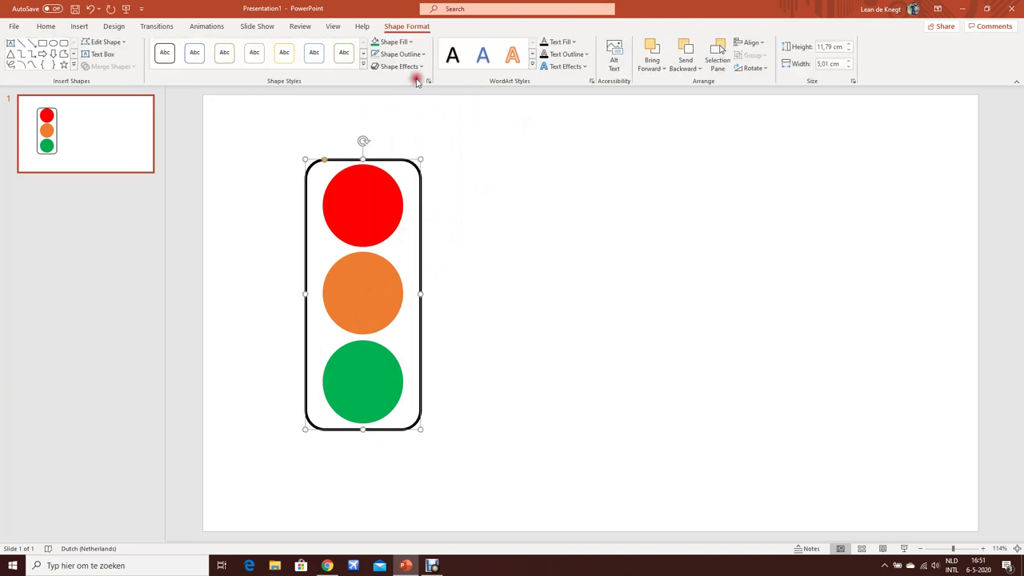
Step: Fill the traffic-light body dark grey, then select all three lamps
{"action": "left_click", "coordinate": [398, 42]}
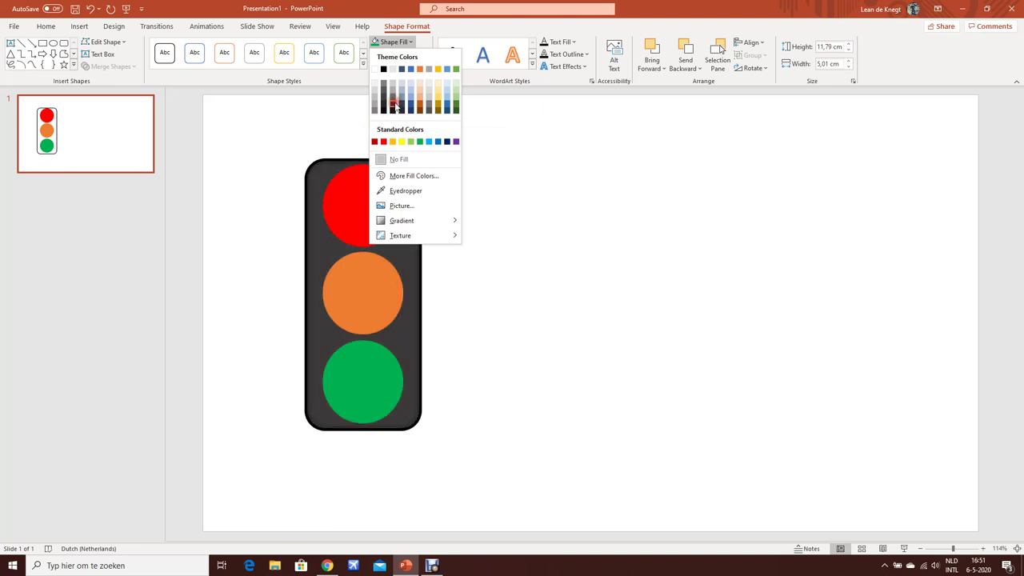
{"action": "left_click", "coordinate": [392, 103]}
{"action": "left_click", "coordinate": [457, 210]}
{"action": "left_click", "coordinate": [378, 211]}
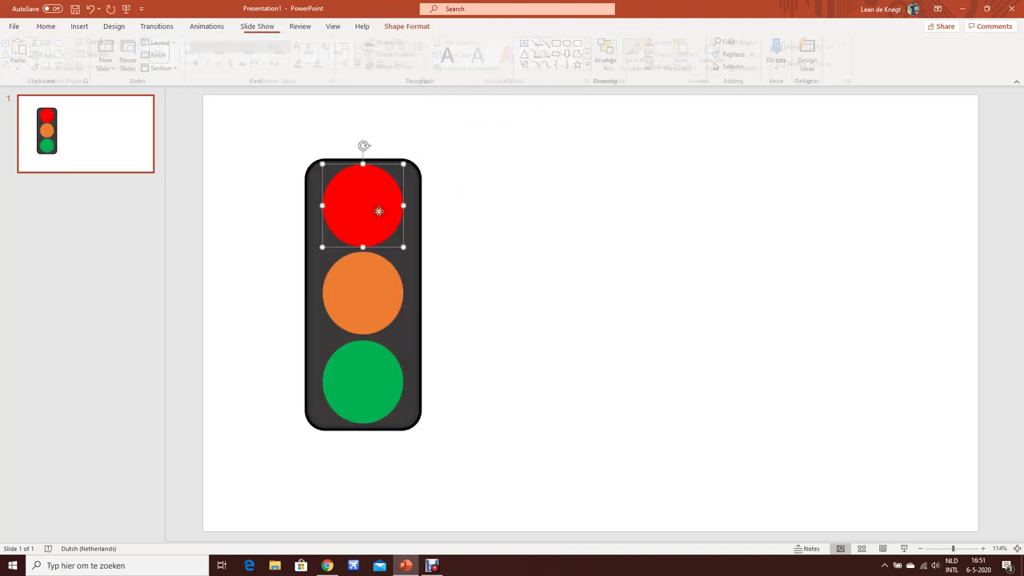
{"action": "left_click", "coordinate": [370, 280], "text": "shift"}
{"action": "left_click", "coordinate": [372, 368], "text": "shift"}
Step: Place copies of the three lamps to the right of the traffic light and reselect the originals
{"action": "left_click_drag", "start_coordinate": [371, 306], "coordinate": [534, 288]}
{"action": "left_click", "coordinate": [467, 395]}
{"action": "left_click", "coordinate": [368, 182]}
{"action": "left_click", "coordinate": [375, 279], "text": "shift"}
{"action": "left_click", "coordinate": [377, 371], "text": "shift"}
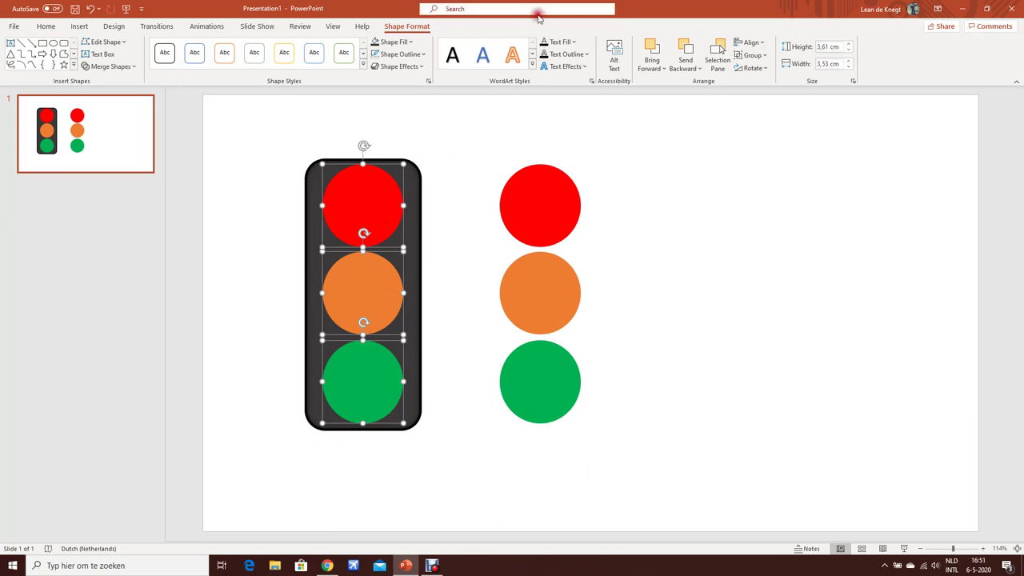
Step: Set the original lamps' fill transparency to 50% so they look dimmed
{"action": "right_click", "coordinate": [368, 192]}
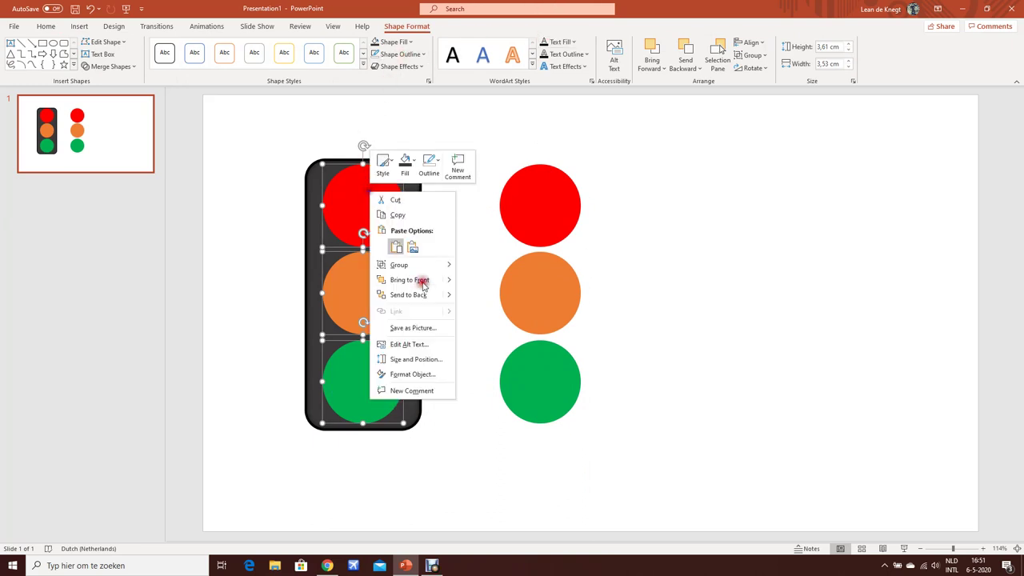
{"action": "left_click", "coordinate": [407, 375]}
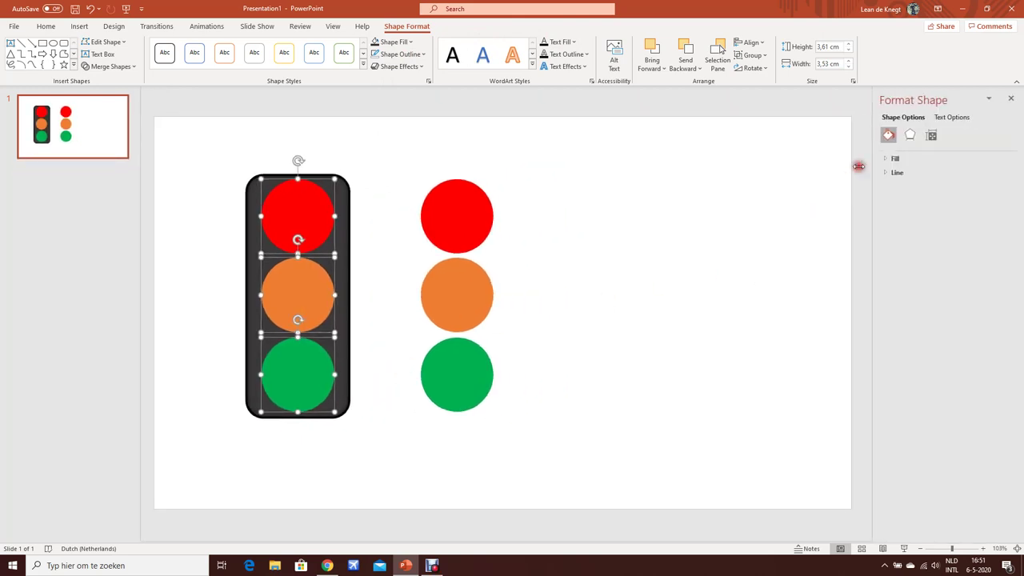
{"action": "left_click", "coordinate": [895, 158]}
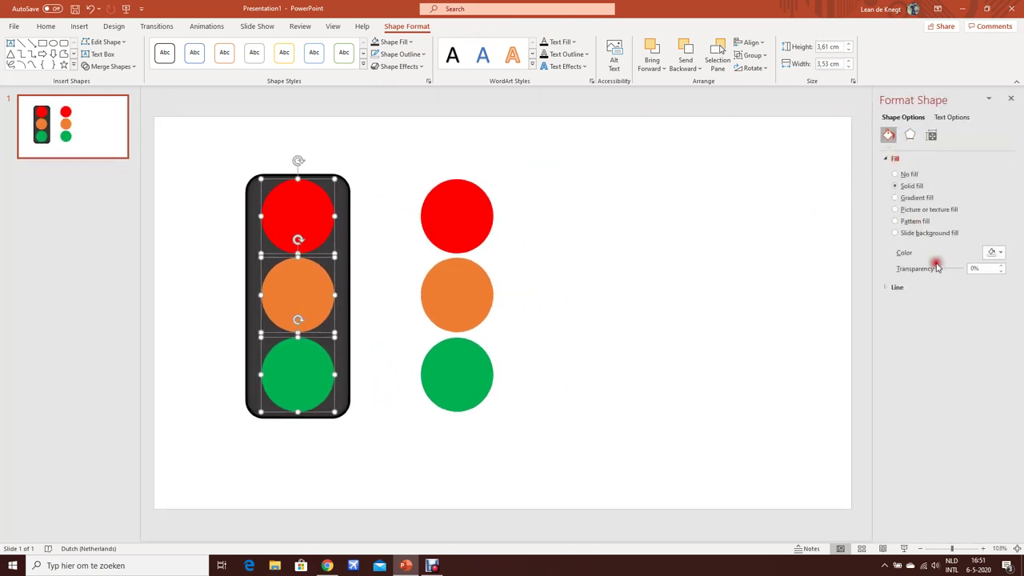
{"action": "left_click_drag", "start_coordinate": [940, 272], "coordinate": [949, 275]}
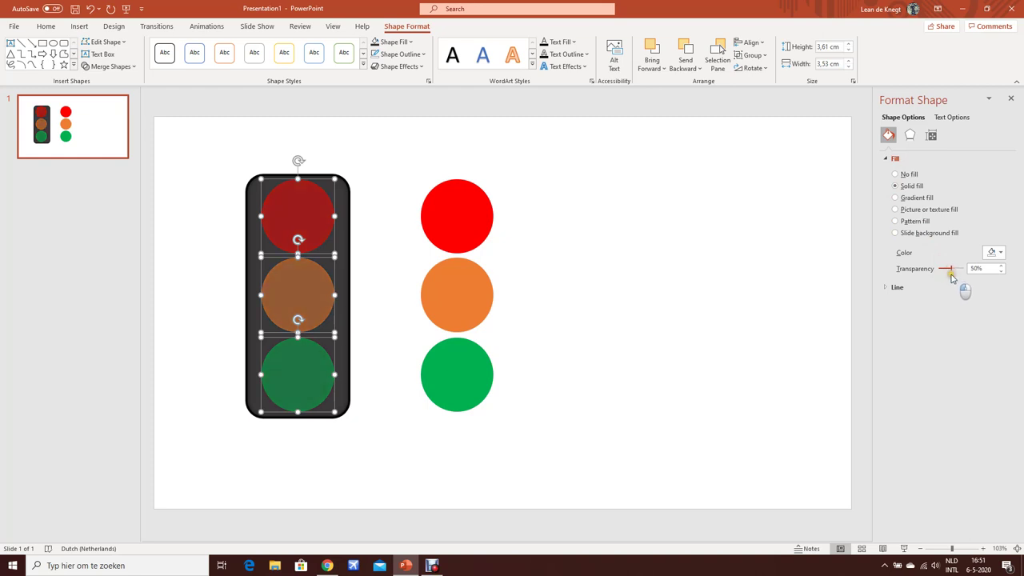
Step: Select the copied red lamp on the right
{"action": "left_click", "coordinate": [750, 304]}
{"action": "left_click_drag", "start_coordinate": [228, 163], "coordinate": [339, 446]}
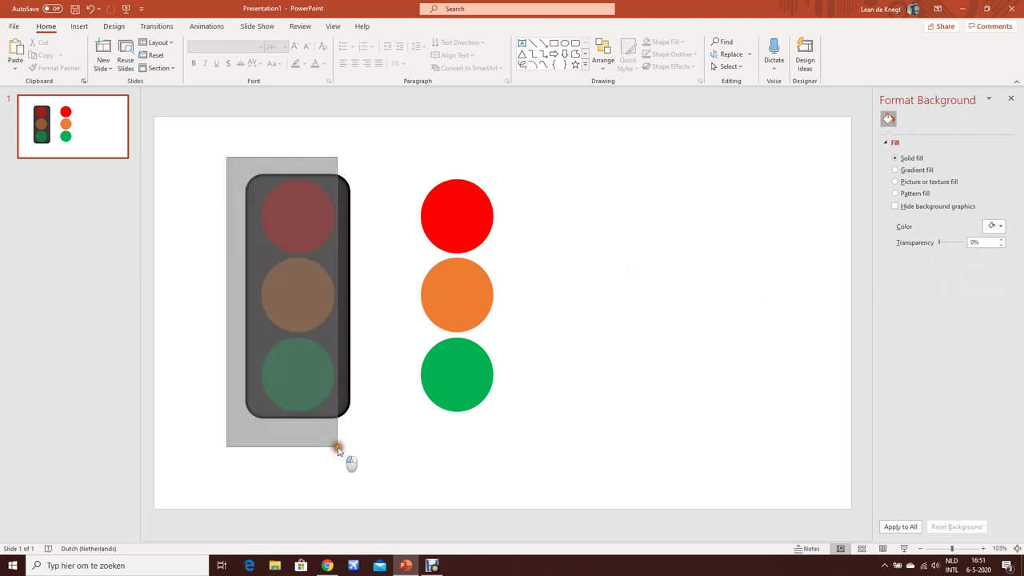
{"action": "left_click", "coordinate": [350, 282]}
{"action": "left_click", "coordinate": [450, 230]}
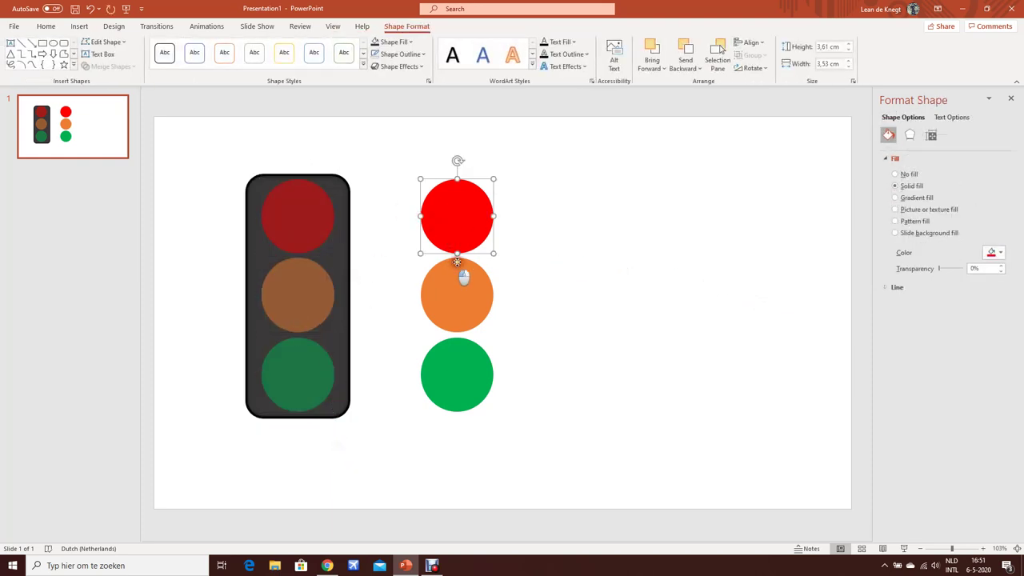
{"action": "left_click", "coordinate": [205, 28]}
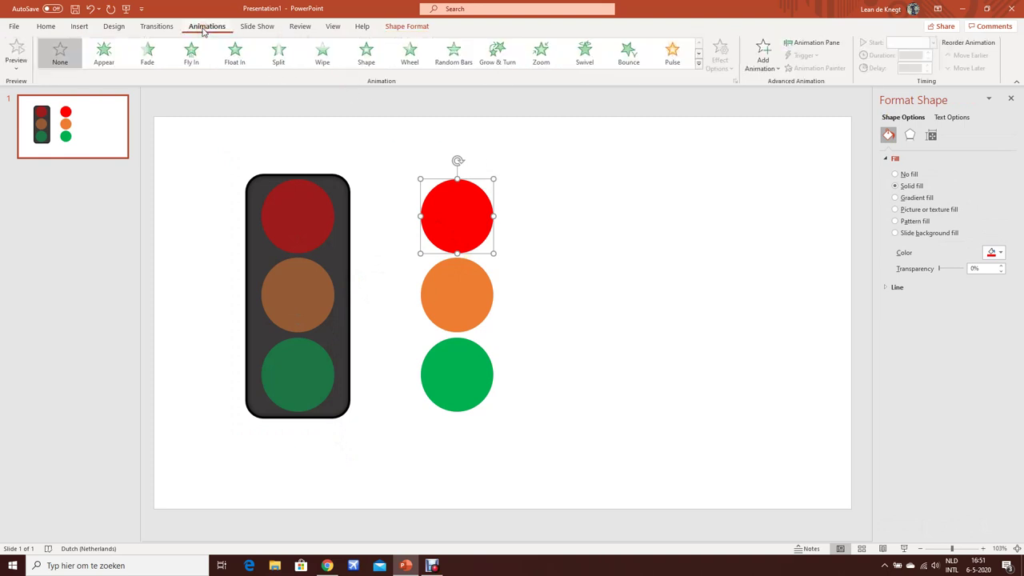
Step: Give the red copy an Appear entrance and a Disappear exit After Previous, delayed 05,00
{"action": "left_click", "coordinate": [104, 54]}
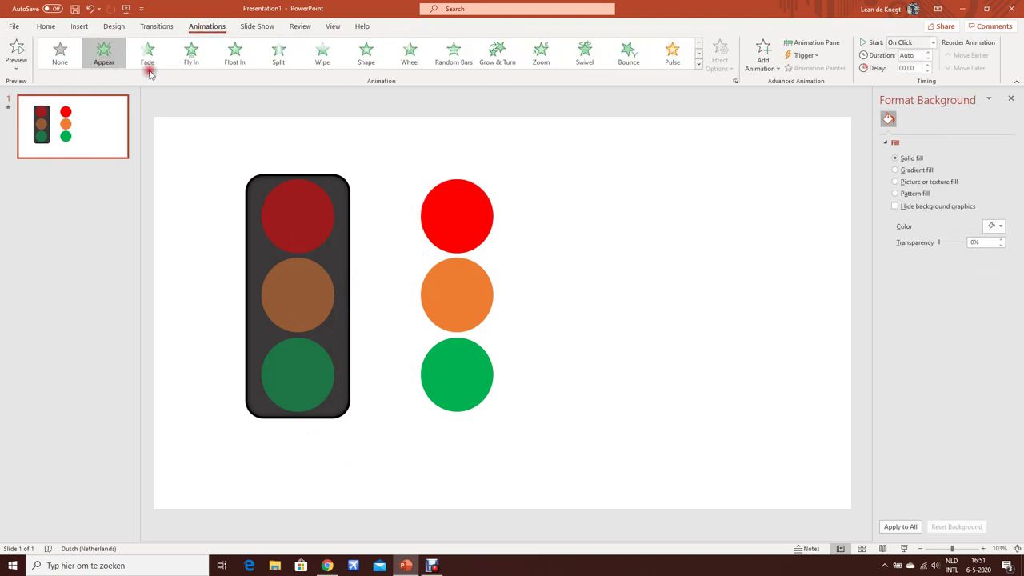
{"action": "left_click", "coordinate": [607, 170]}
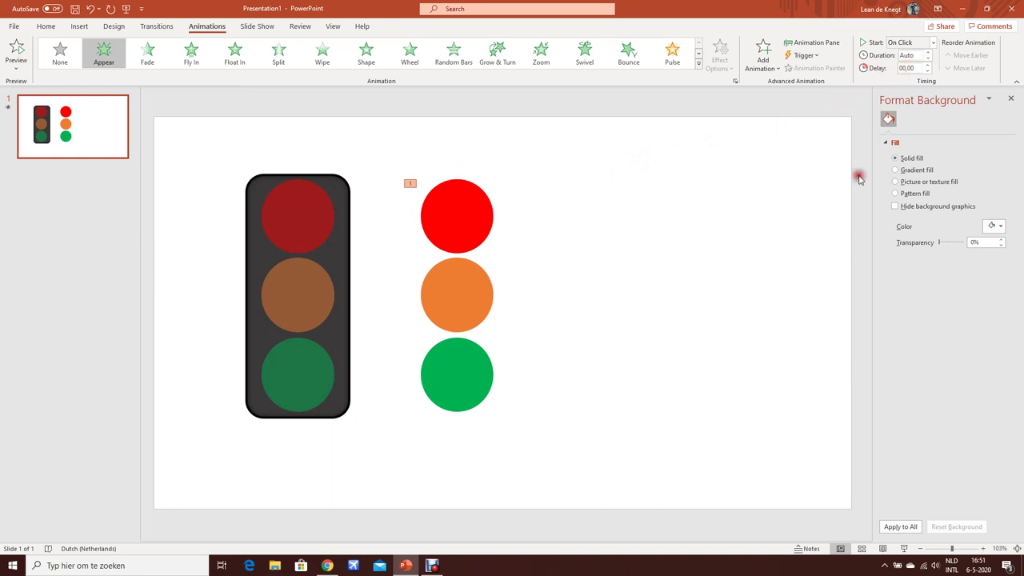
{"action": "left_click", "coordinate": [764, 60]}
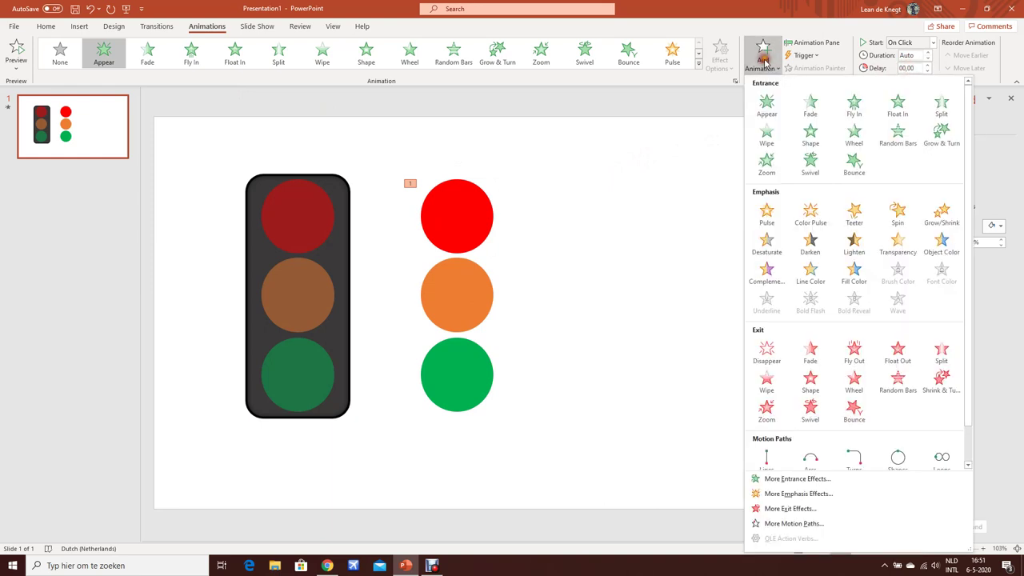
{"action": "left_click", "coordinate": [774, 359]}
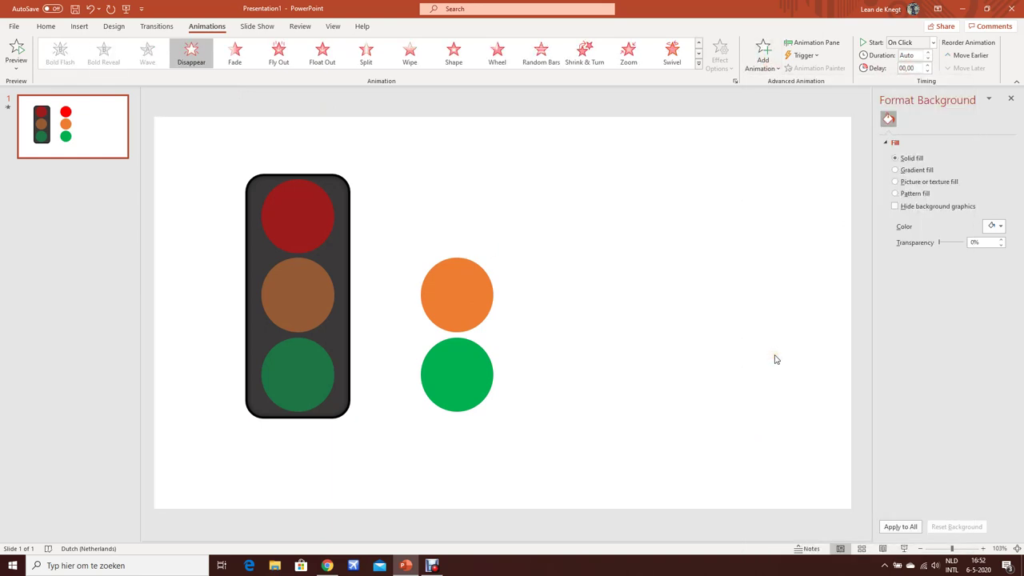
{"action": "left_click", "coordinate": [812, 43]}
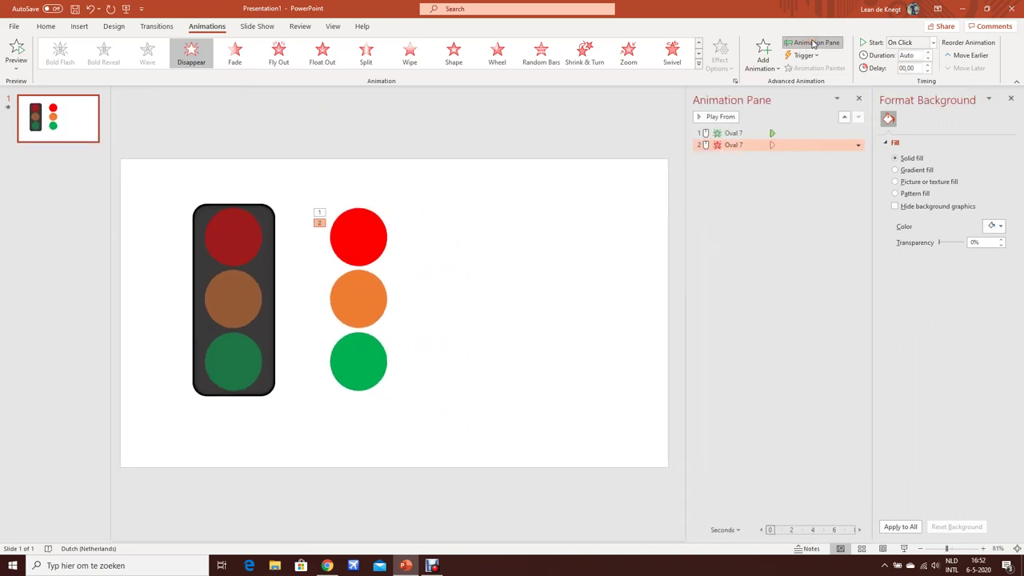
{"action": "left_click", "coordinate": [918, 42]}
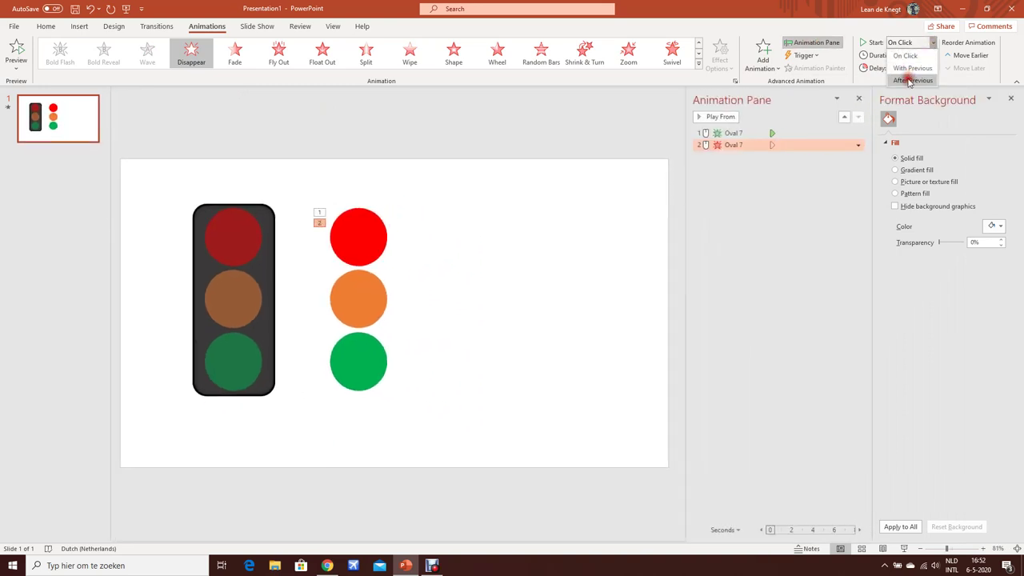
{"action": "left_click", "coordinate": [909, 81]}
{"action": "double_click", "coordinate": [917, 68]}
{"action": "type", "text": "05"}
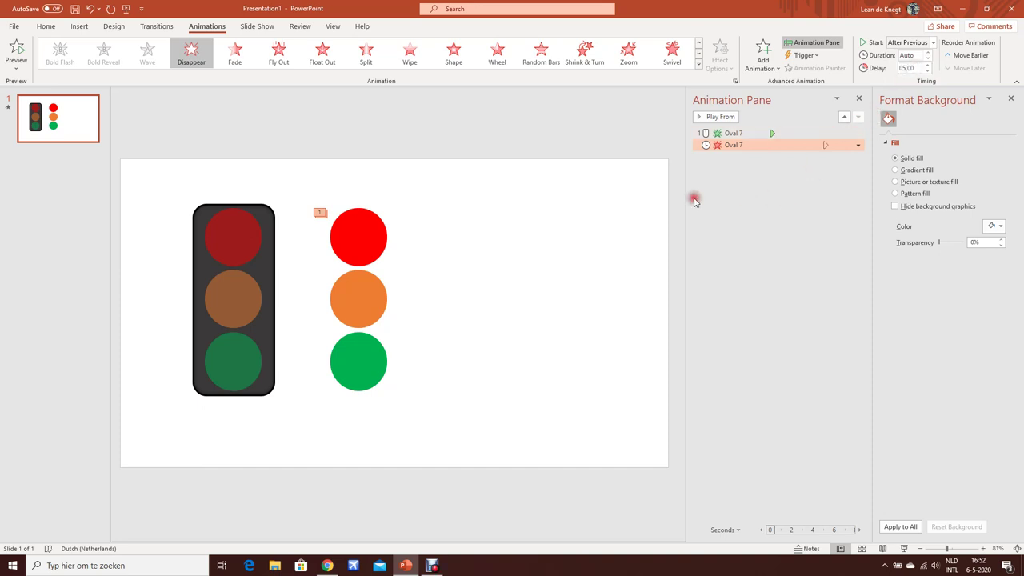
{"action": "left_click", "coordinate": [547, 239]}
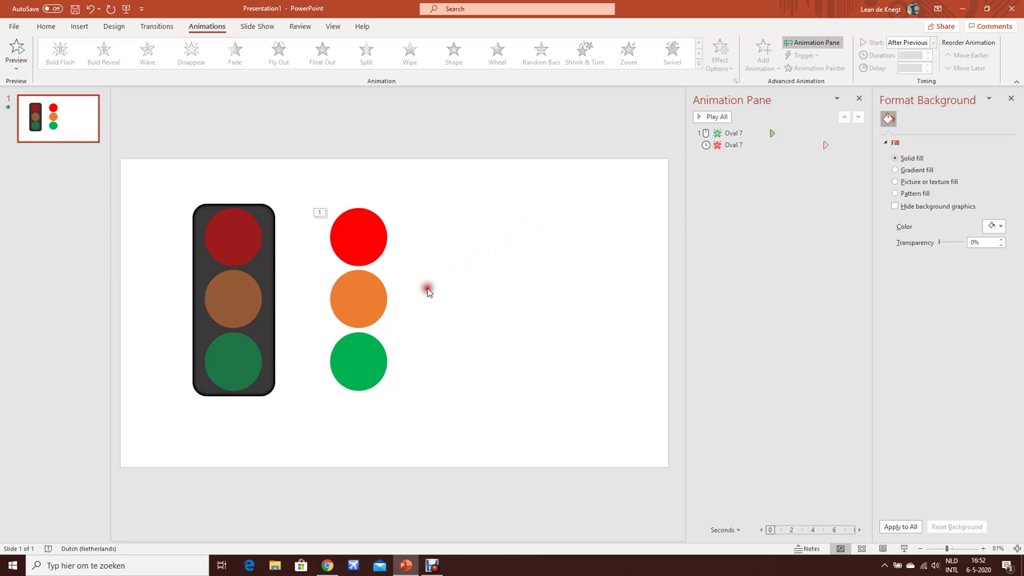
{"action": "left_click", "coordinate": [360, 357]}
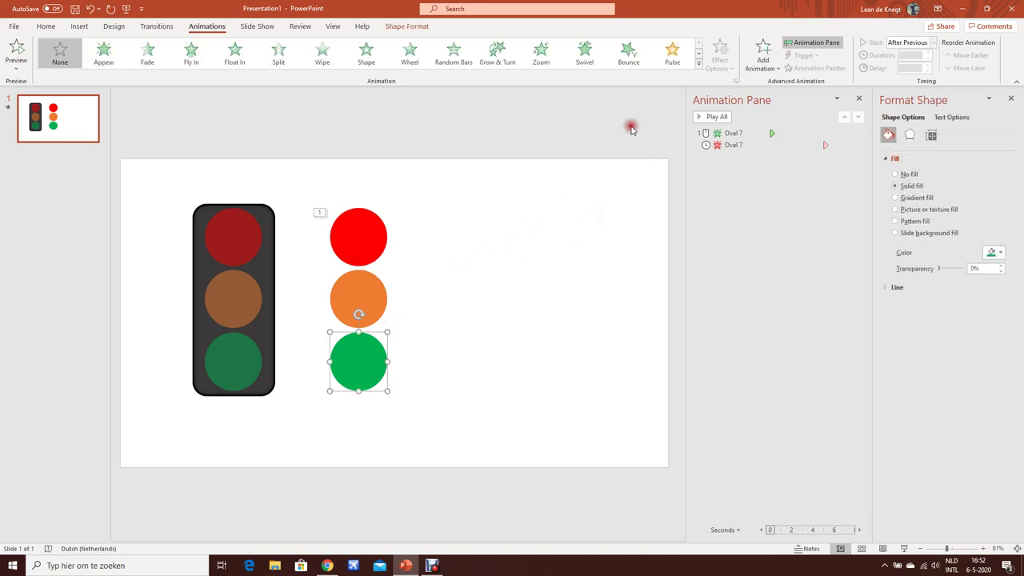
Step: Give the green copy an Appear entrance starting After Previous
{"action": "left_click", "coordinate": [111, 64]}
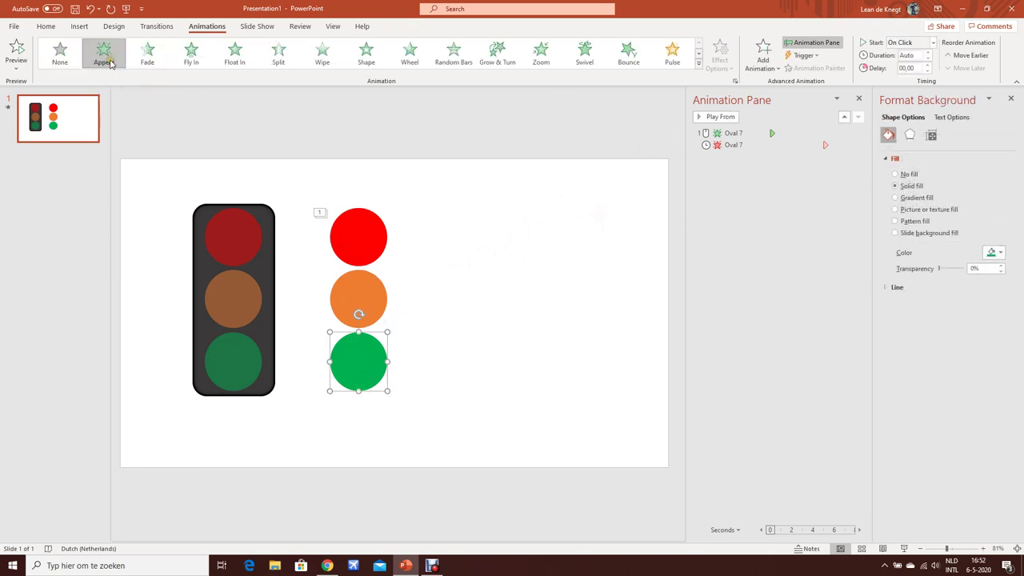
{"action": "left_click", "coordinate": [932, 42]}
{"action": "left_click", "coordinate": [909, 81]}
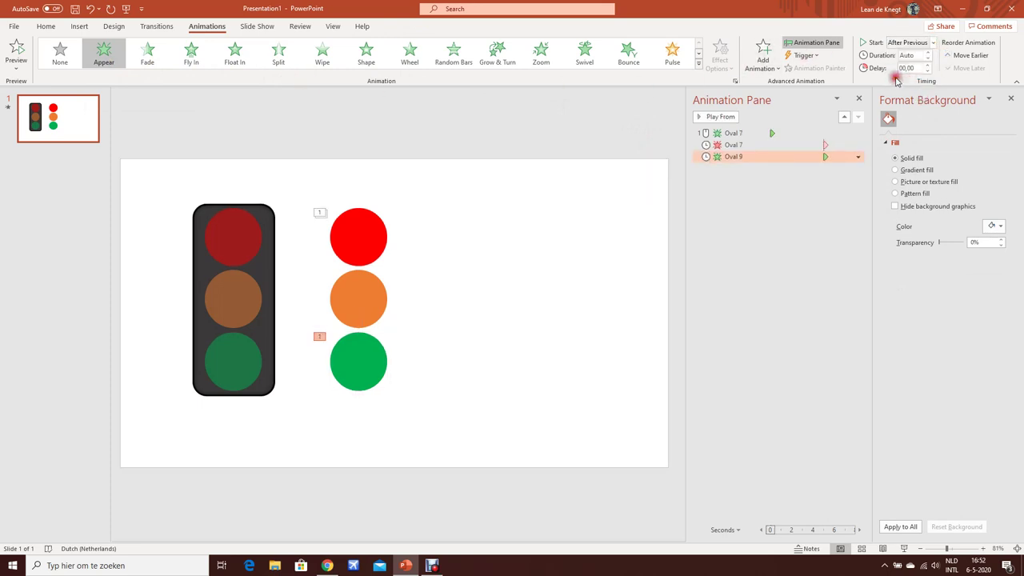
{"action": "left_click", "coordinate": [438, 328]}
{"action": "left_click", "coordinate": [356, 370]}
Step: Add a Disappear exit to the green lamp starting After Previous with a 05,00 delay
{"action": "left_click", "coordinate": [763, 54]}
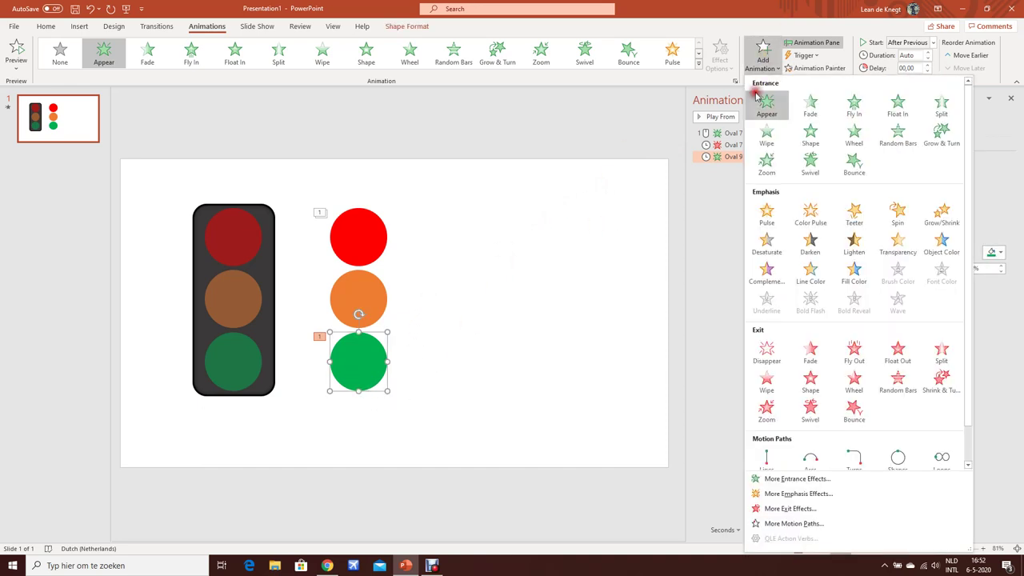
{"action": "left_click", "coordinate": [762, 342]}
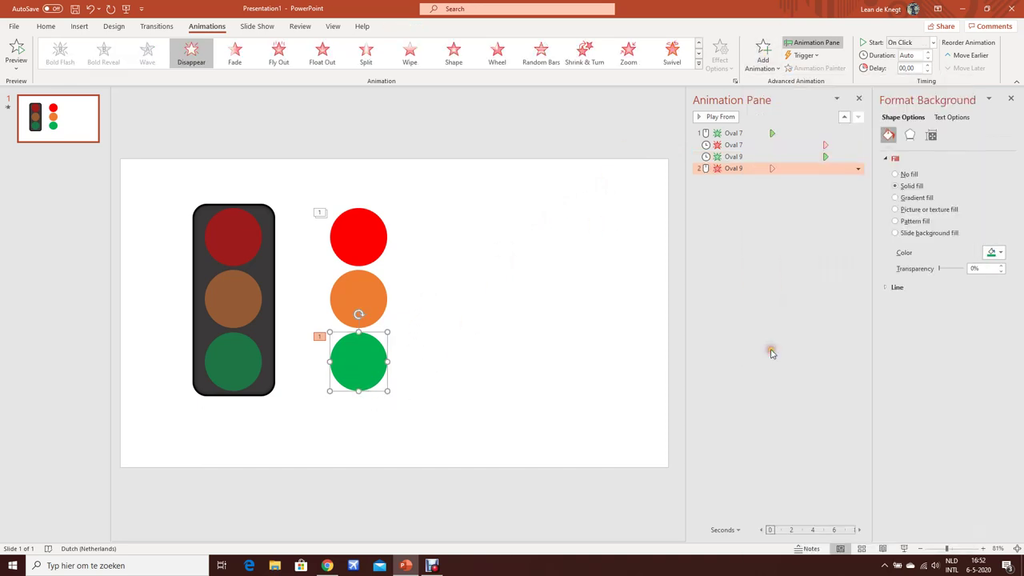
{"action": "left_click", "coordinate": [932, 43]}
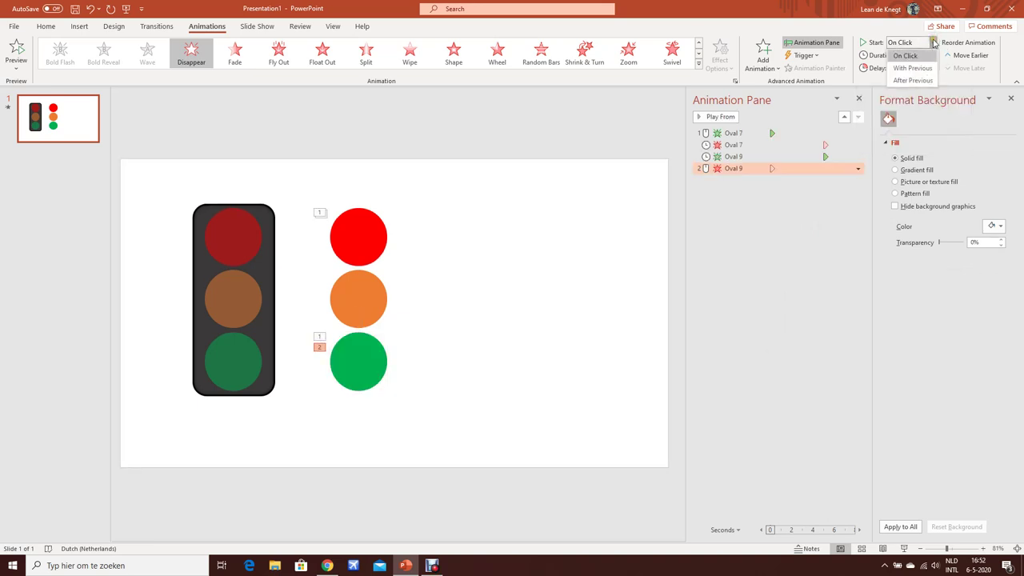
{"action": "left_click", "coordinate": [919, 81]}
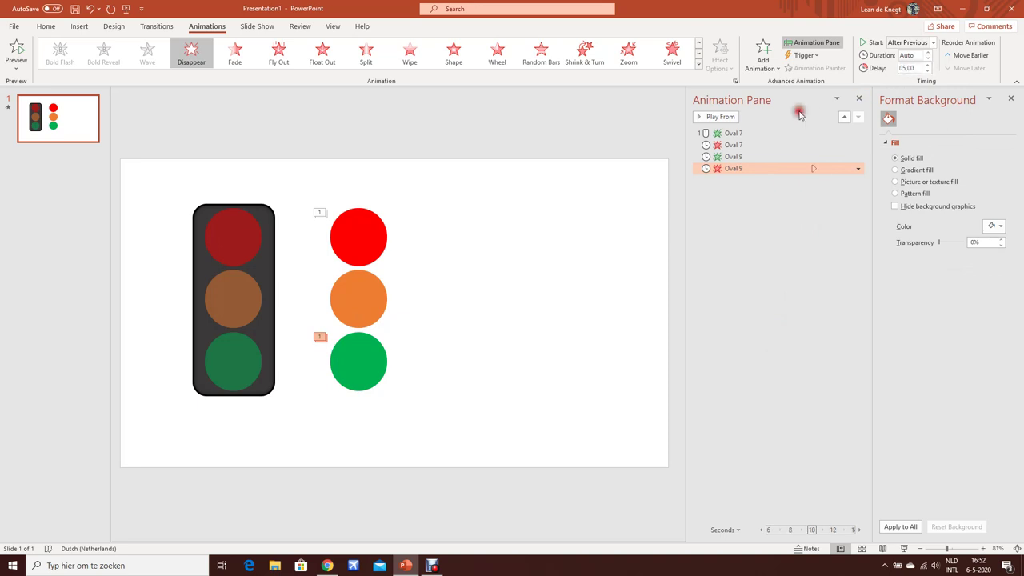
{"action": "left_click", "coordinate": [502, 257]}
Step: Give the orange copy an Appear entrance starting After Previous
{"action": "left_click", "coordinate": [382, 291]}
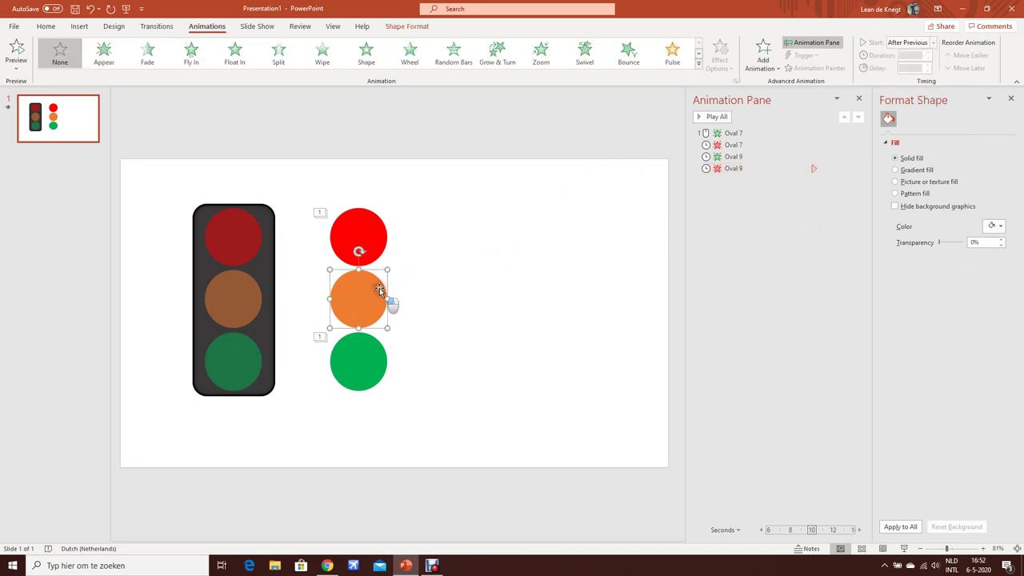
{"action": "left_click", "coordinate": [762, 56]}
{"action": "left_click", "coordinate": [766, 112]}
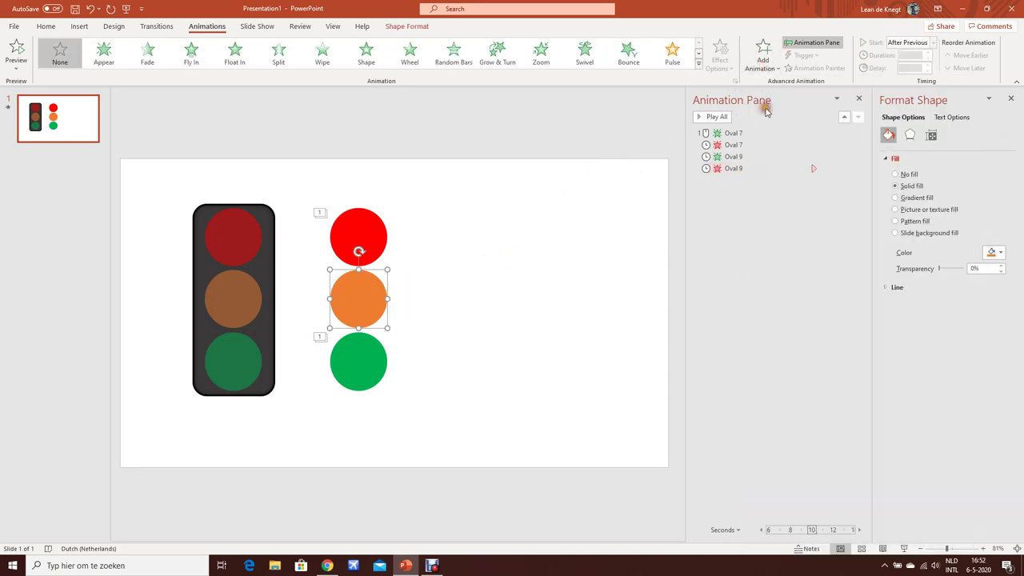
{"action": "left_click", "coordinate": [931, 42]}
{"action": "left_click", "coordinate": [906, 77]}
Step: Add a Disappear exit to the orange lamp, After Previous with a 02,00 delay
{"action": "left_click", "coordinate": [762, 56]}
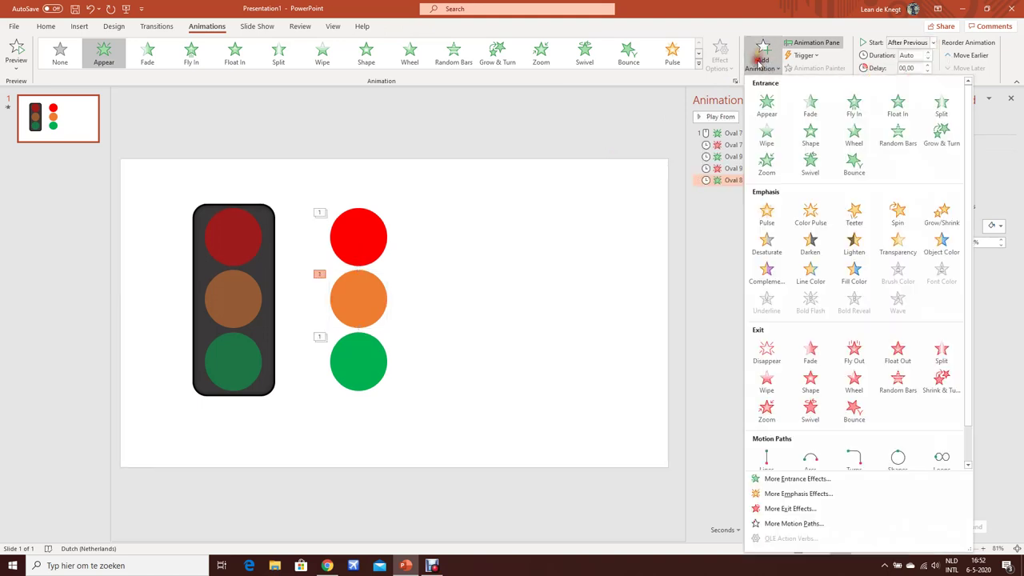
{"action": "left_click", "coordinate": [769, 350]}
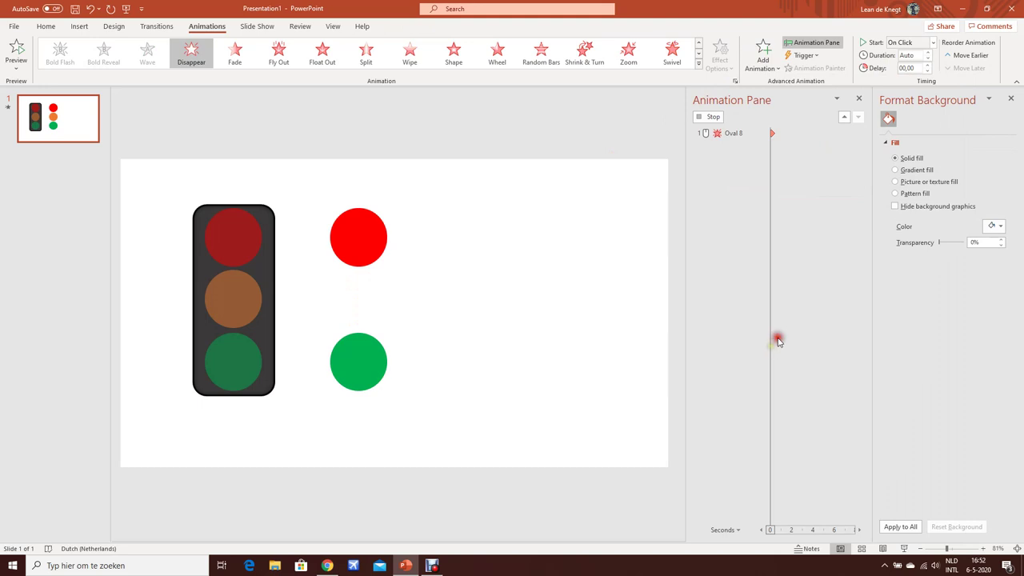
{"action": "left_click", "coordinate": [932, 43]}
{"action": "left_click", "coordinate": [910, 78]}
{"action": "left_click", "coordinate": [910, 68]}
{"action": "type", "text": "2"}
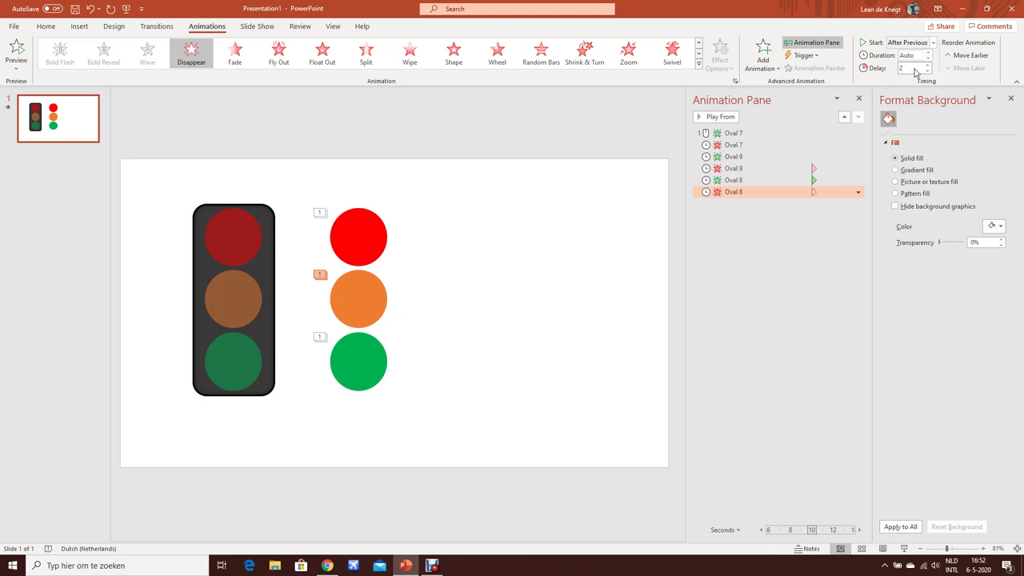
{"action": "key", "text": "Return"}
{"action": "left_click", "coordinate": [423, 231]}
{"action": "left_click", "coordinate": [378, 232]}
{"action": "left_click", "coordinate": [764, 55]}
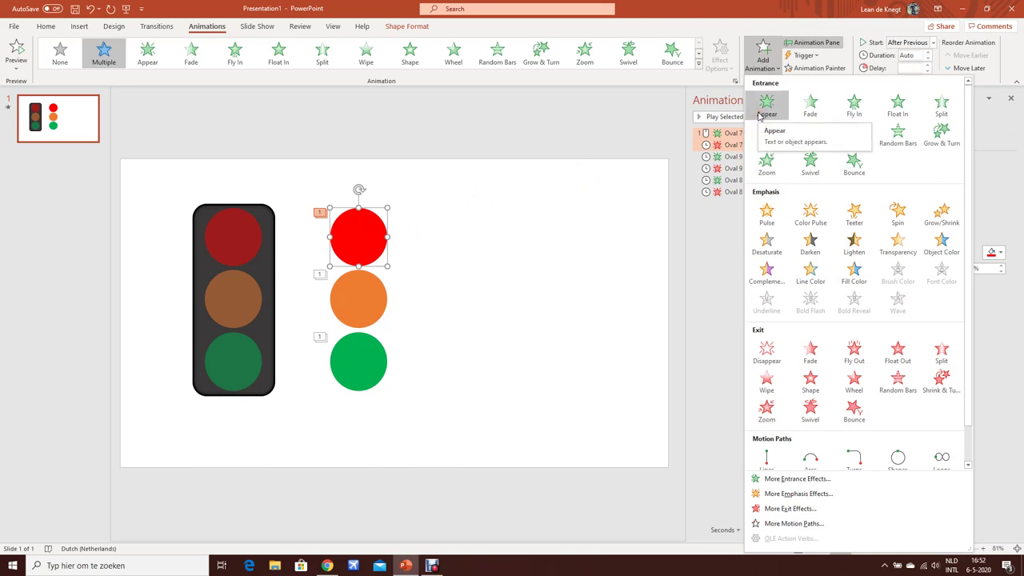
Step: Give the red circle an Appear entrance that starts After Previous
{"action": "left_click", "coordinate": [760, 115]}
{"action": "left_click", "coordinate": [912, 43]}
{"action": "left_click", "coordinate": [899, 76]}
Step: Select the green, orange and red circles and move them onto the traffic light housing
{"action": "left_click", "coordinate": [629, 192]}
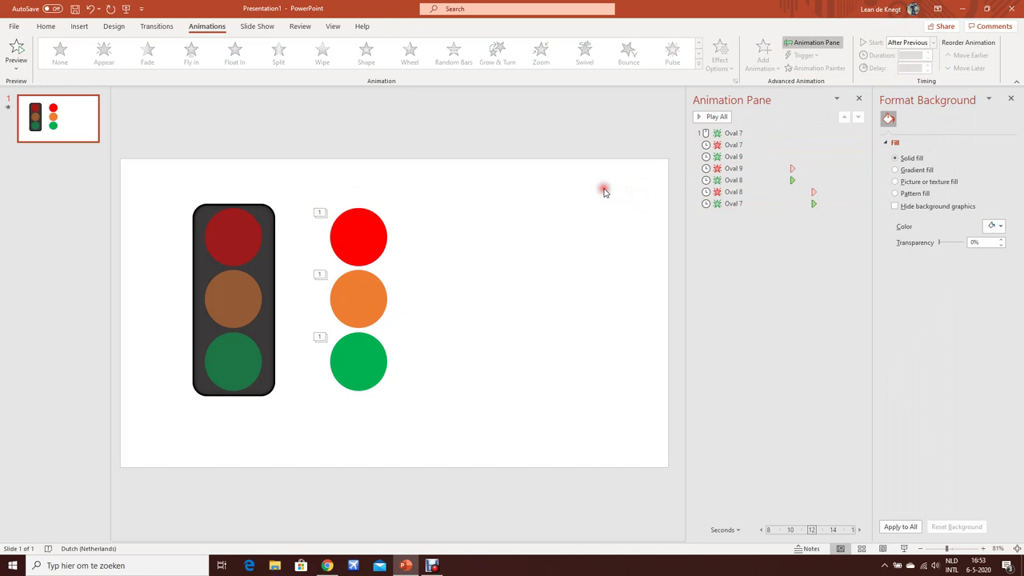
{"action": "left_click", "coordinate": [340, 358]}
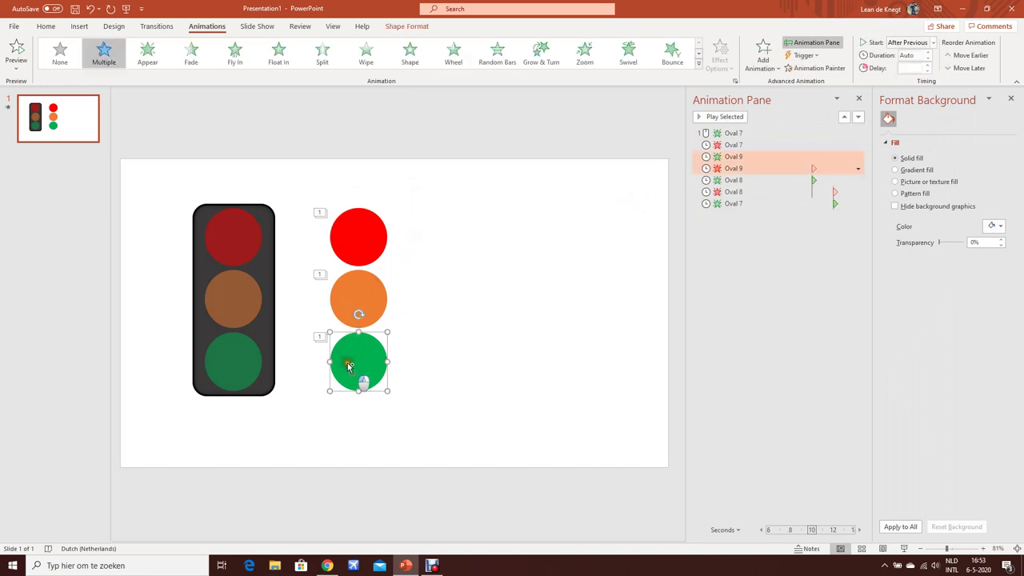
{"action": "left_click", "coordinate": [353, 309], "text": "shift"}
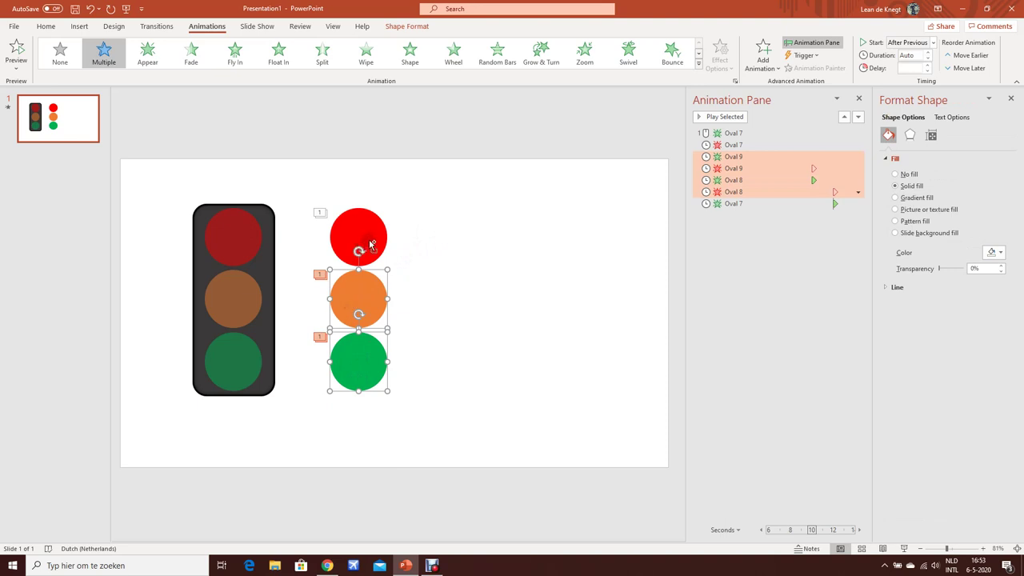
{"action": "left_click", "coordinate": [370, 244], "text": "shift"}
{"action": "left_click_drag", "start_coordinate": [374, 296], "coordinate": [247, 297]}
{"action": "left_click", "coordinate": [354, 291]}
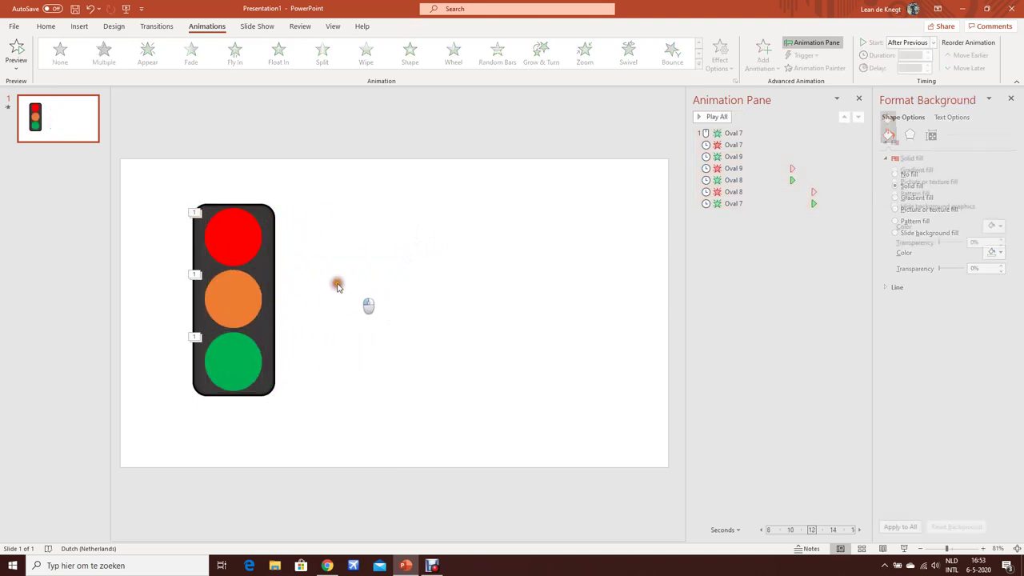
Step: Select the housing with its three lights and drag the whole traffic light to the slide centre
{"action": "left_click_drag", "start_coordinate": [172, 189], "coordinate": [279, 400]}
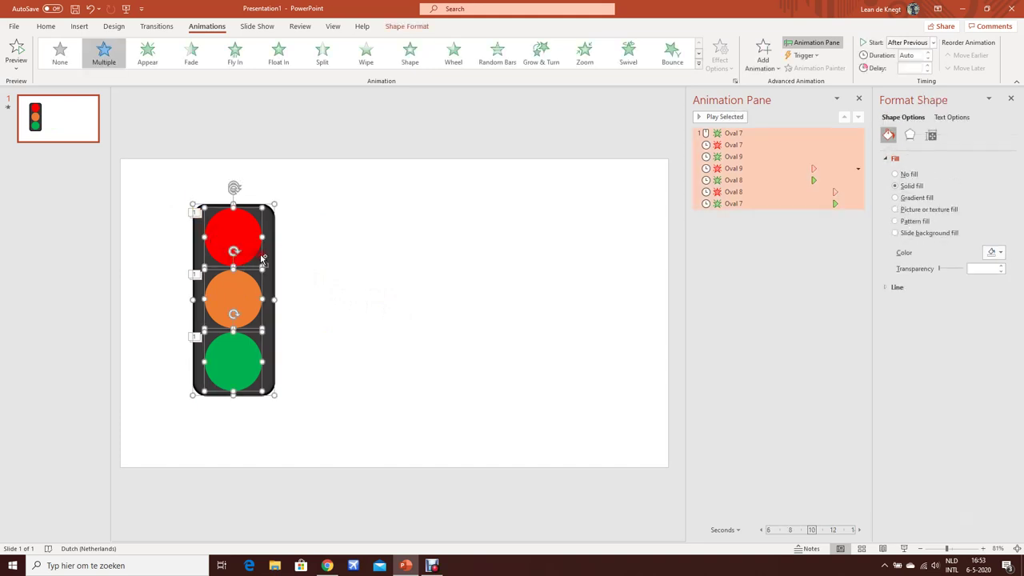
{"action": "left_click_drag", "start_coordinate": [268, 251], "coordinate": [429, 257]}
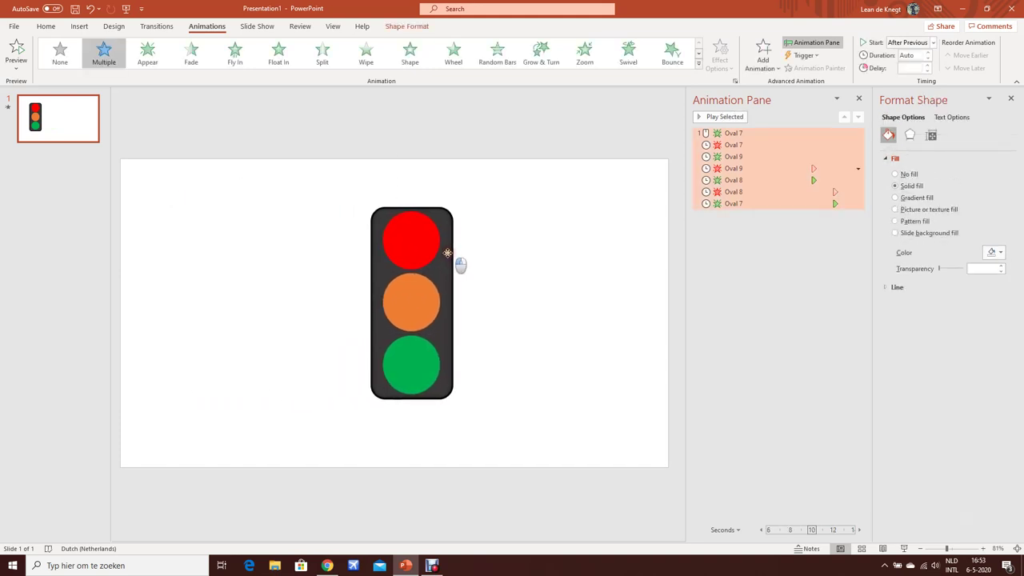
{"action": "left_click_drag", "start_coordinate": [429, 257], "coordinate": [429, 263]}
{"action": "left_click", "coordinate": [538, 274]}
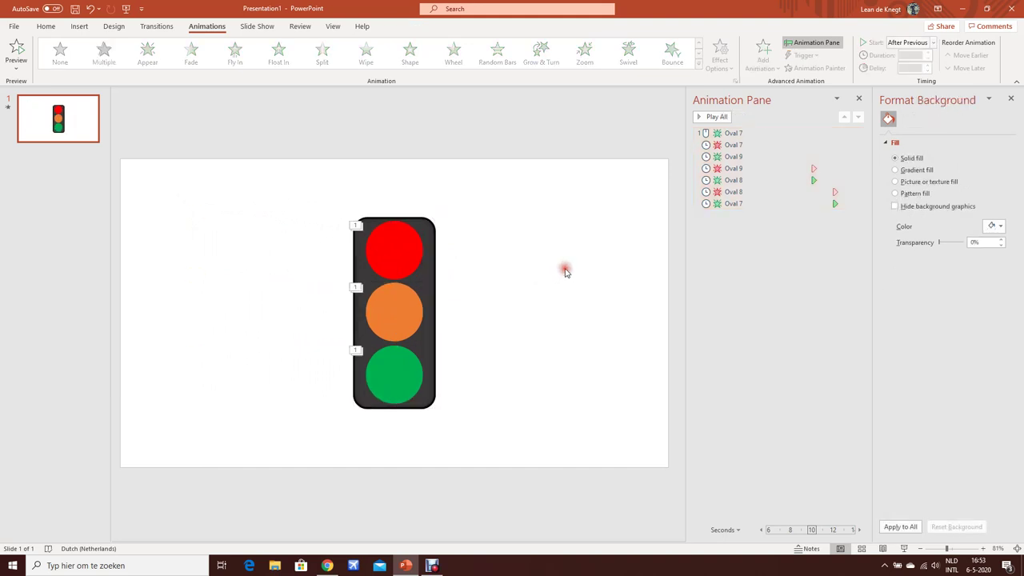
{"action": "left_click", "coordinate": [557, 274]}
{"action": "left_click", "coordinate": [556, 275]}
{"action": "left_click", "coordinate": [554, 271]}
Step: Select the red circle and close the animation list
{"action": "left_click", "coordinate": [400, 242]}
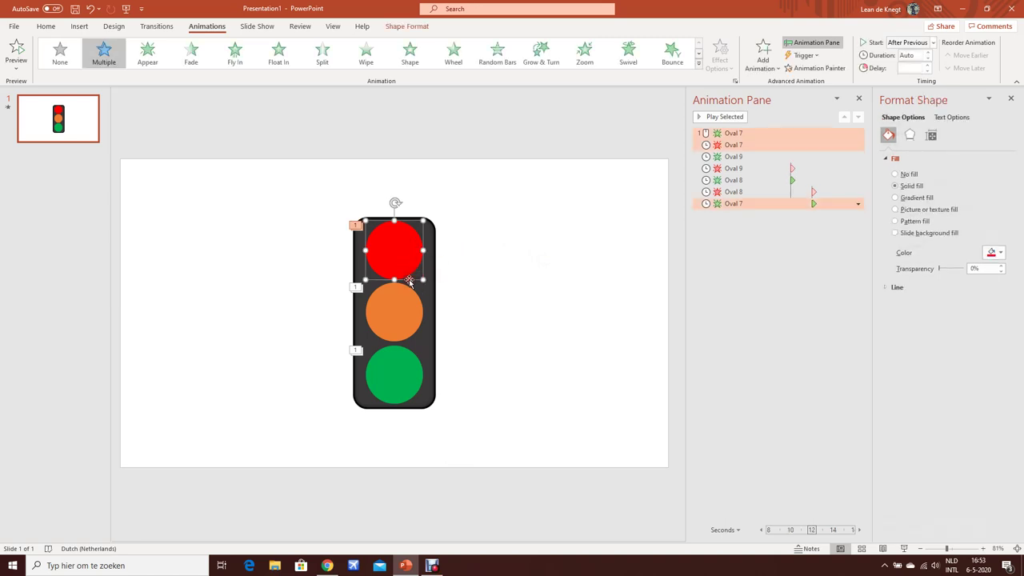
{"action": "left_click", "coordinate": [395, 244]}
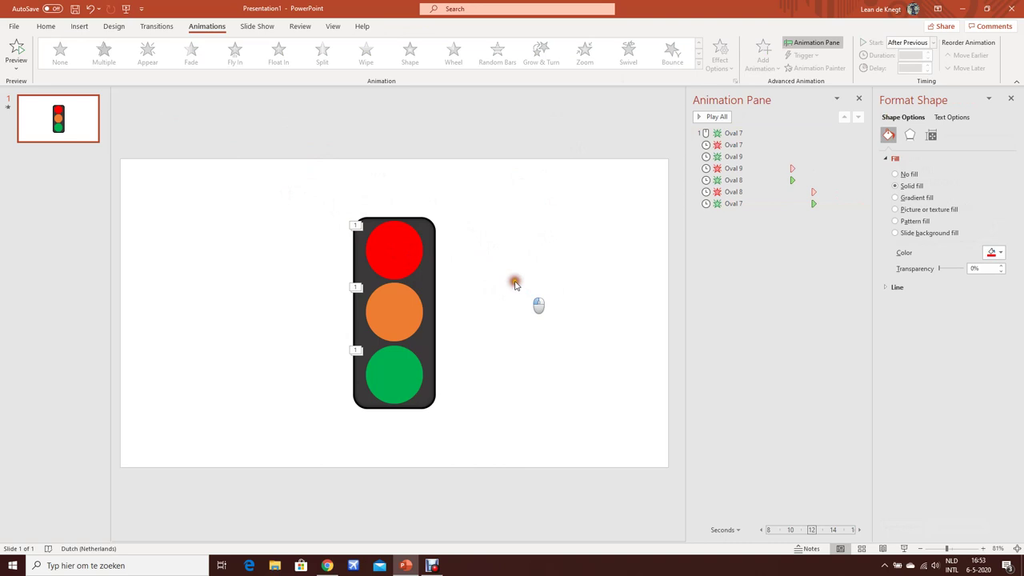
{"action": "left_click", "coordinate": [522, 290]}
{"action": "left_click", "coordinate": [409, 237]}
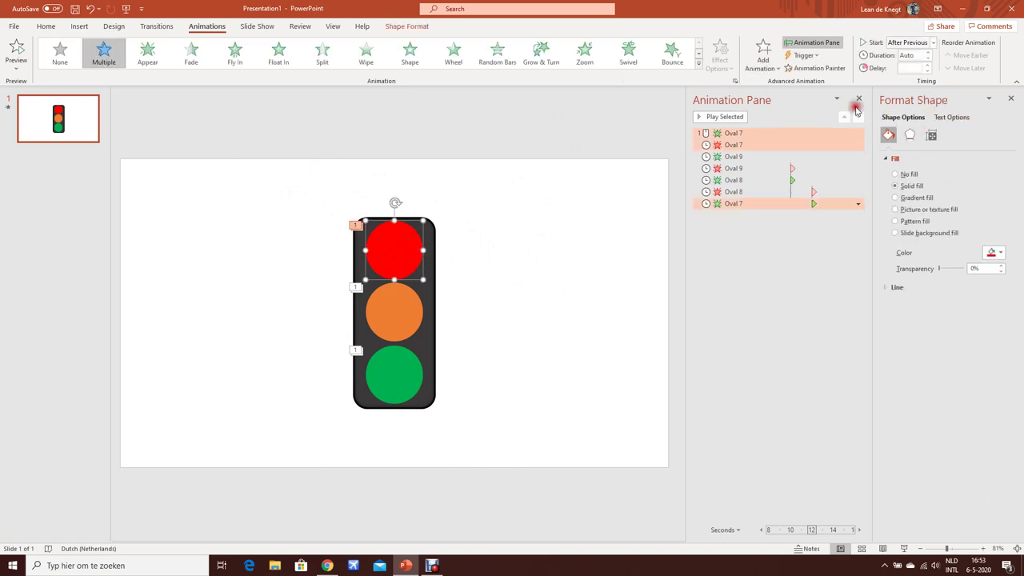
{"action": "left_click", "coordinate": [858, 98]}
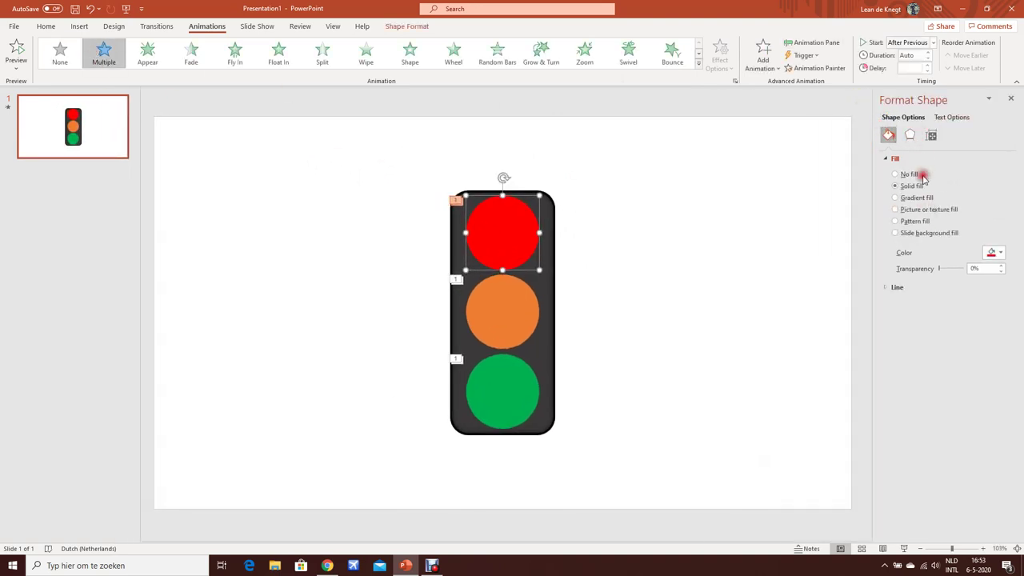
Step: Set the red light's glow colour to red, leaving the glow size at 0 pt
{"action": "left_click", "coordinate": [910, 135]}
{"action": "left_click", "coordinate": [904, 187]}
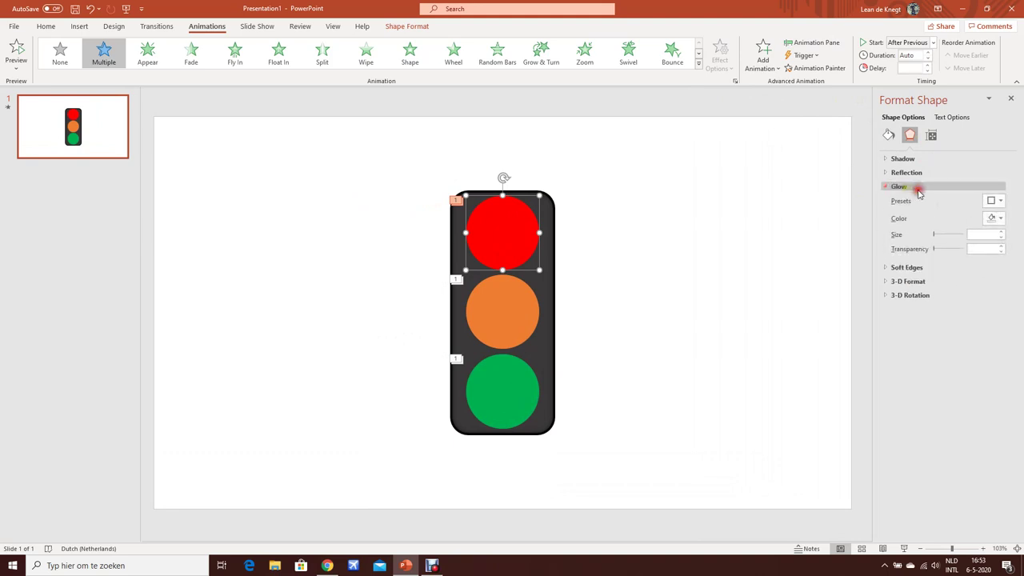
{"action": "left_click", "coordinate": [999, 220]}
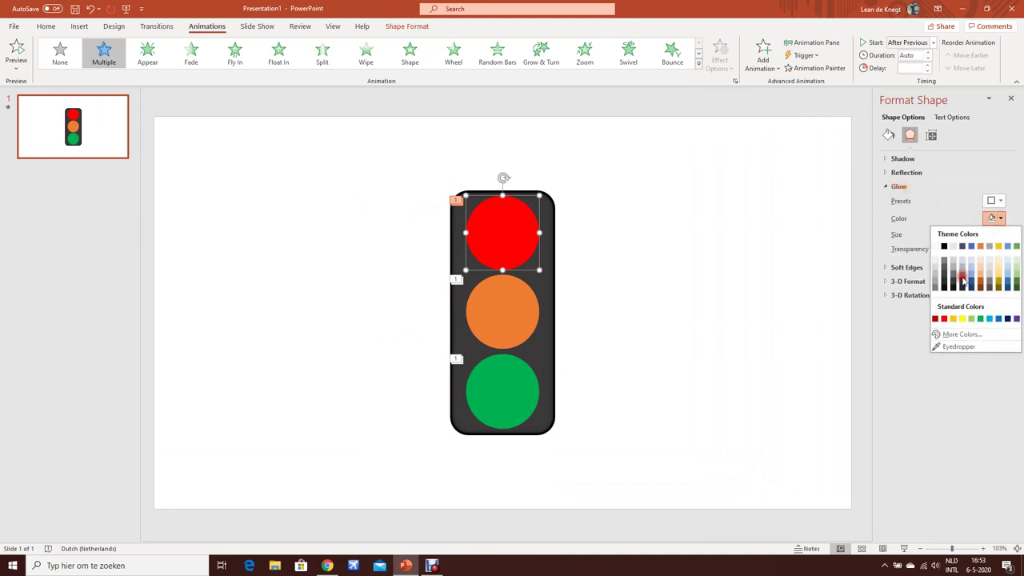
{"action": "left_click", "coordinate": [944, 319]}
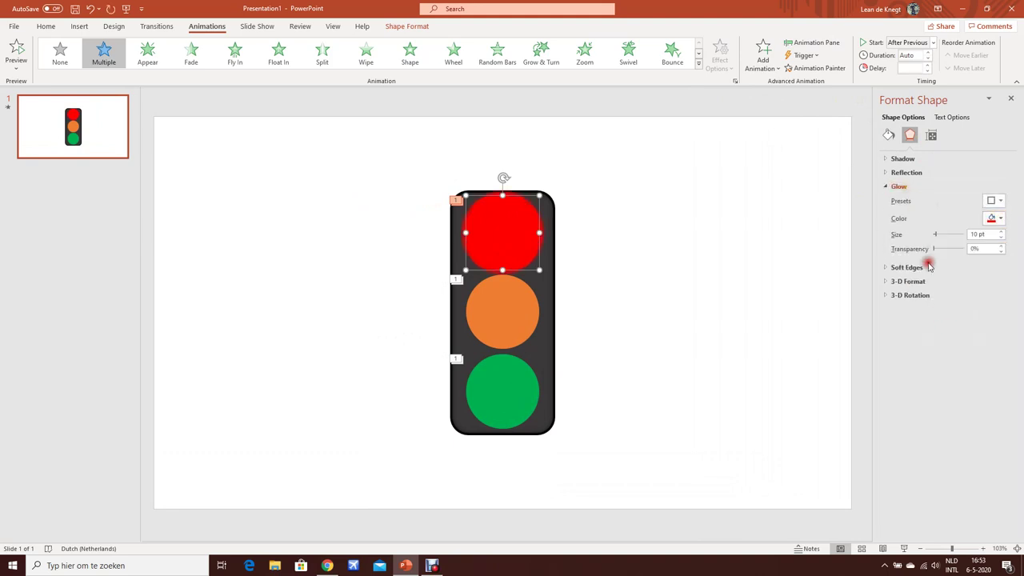
{"action": "left_click_drag", "start_coordinate": [925, 235], "coordinate": [937, 239]}
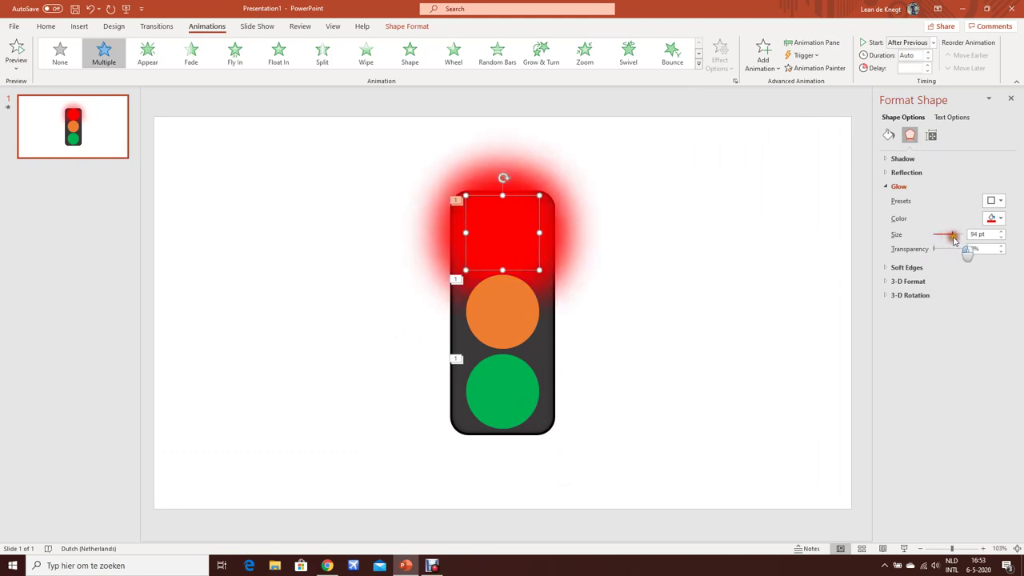
{"action": "left_click_drag", "start_coordinate": [937, 238], "coordinate": [931, 244]}
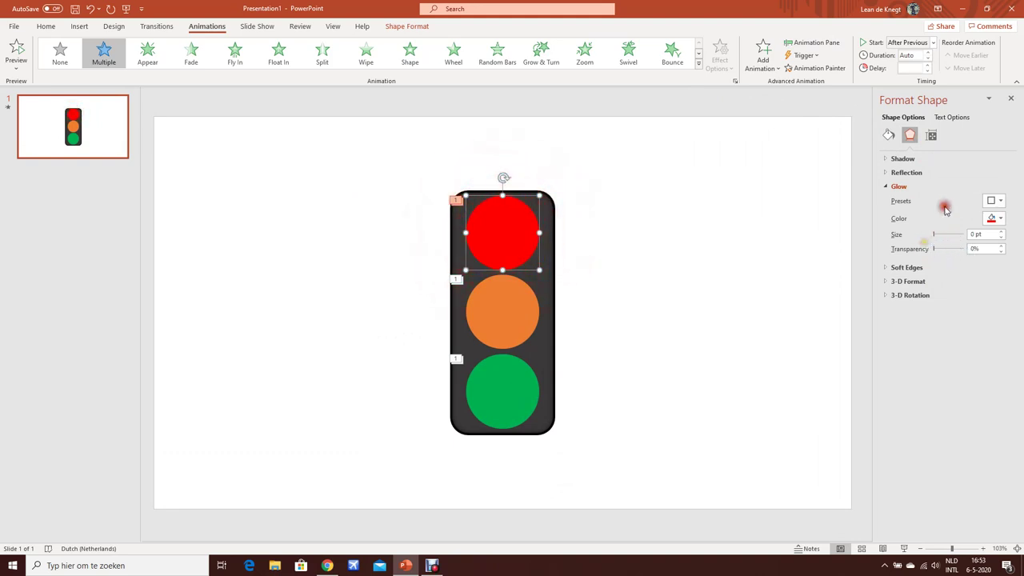
{"action": "left_click", "coordinate": [920, 159]}
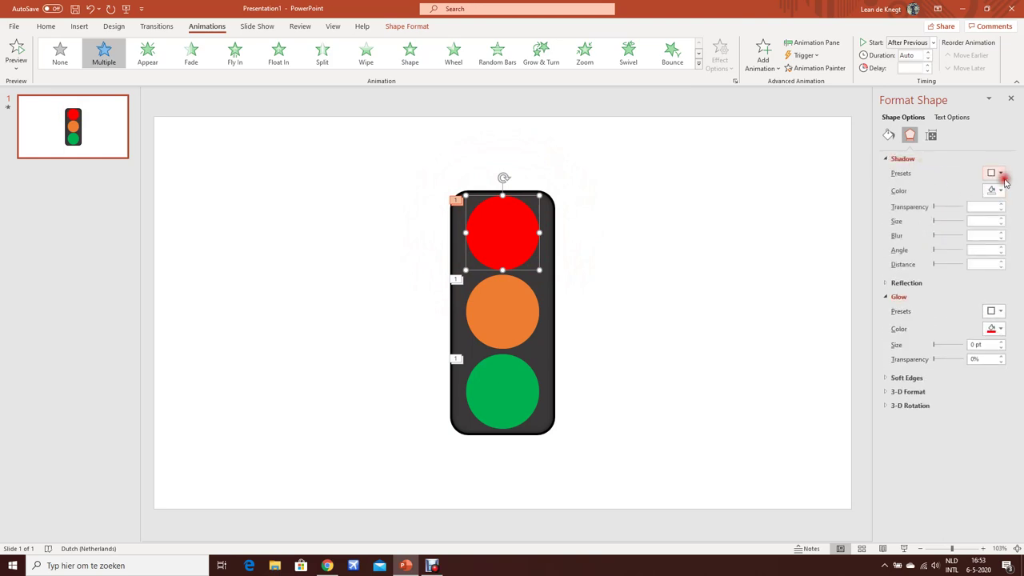
Step: Give the red light a red shadow with 100 pt blur and 136% size
{"action": "left_click", "coordinate": [1000, 173]}
{"action": "left_click", "coordinate": [1000, 173]}
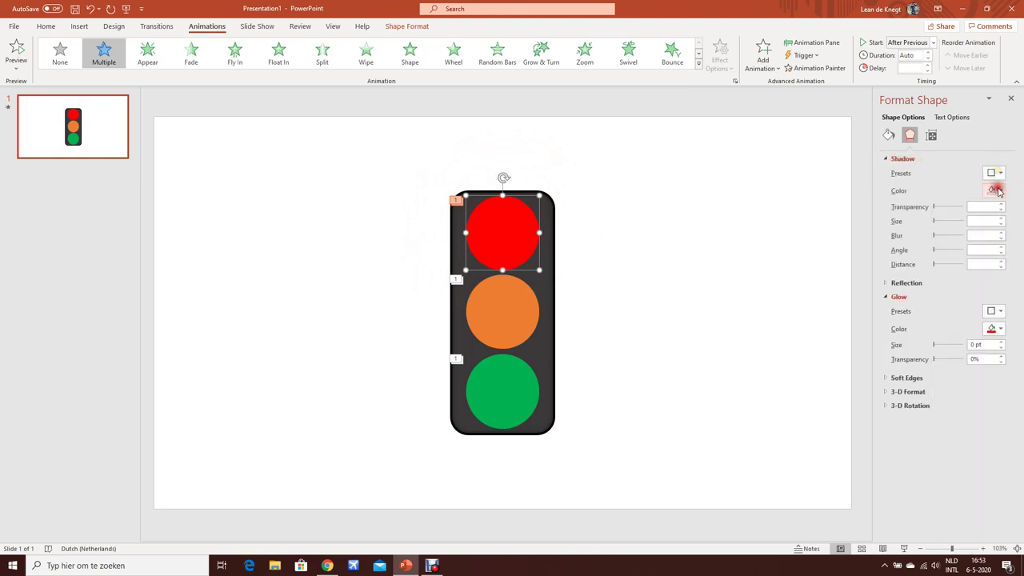
{"action": "left_click", "coordinate": [995, 191]}
{"action": "left_click", "coordinate": [944, 291]}
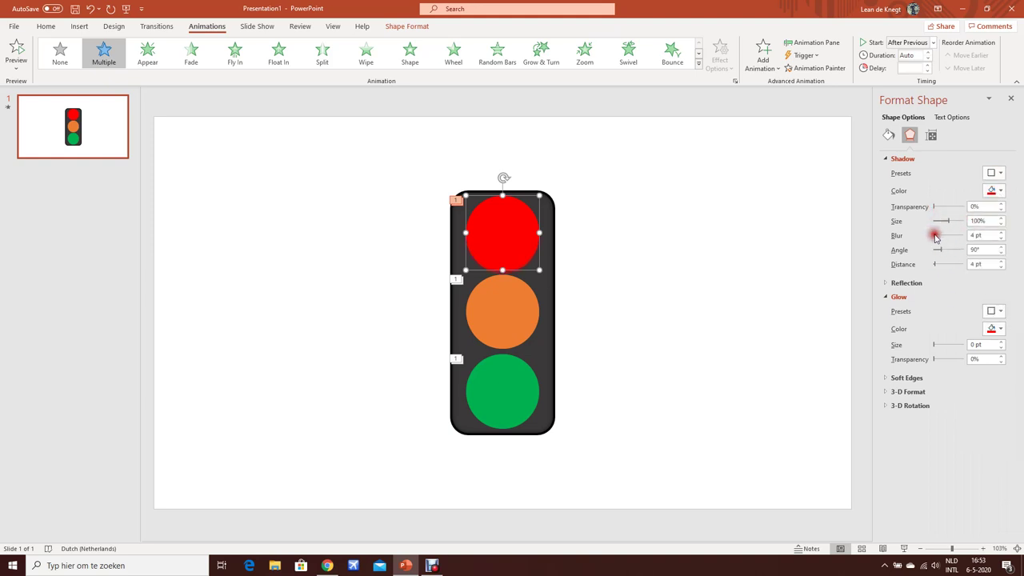
{"action": "left_click_drag", "start_coordinate": [934, 236], "coordinate": [963, 235]}
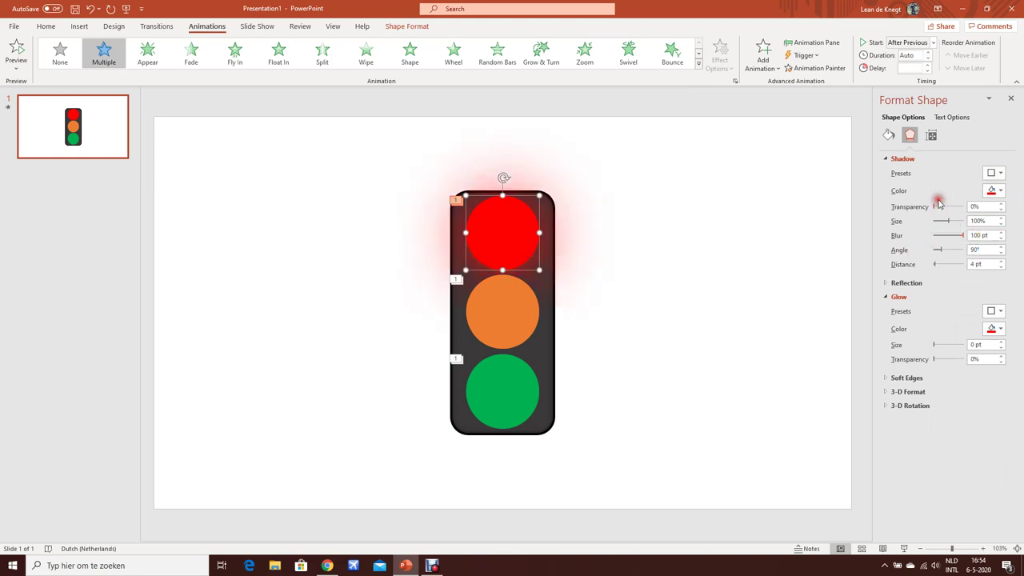
{"action": "left_click_drag", "start_coordinate": [945, 221], "coordinate": [953, 224]}
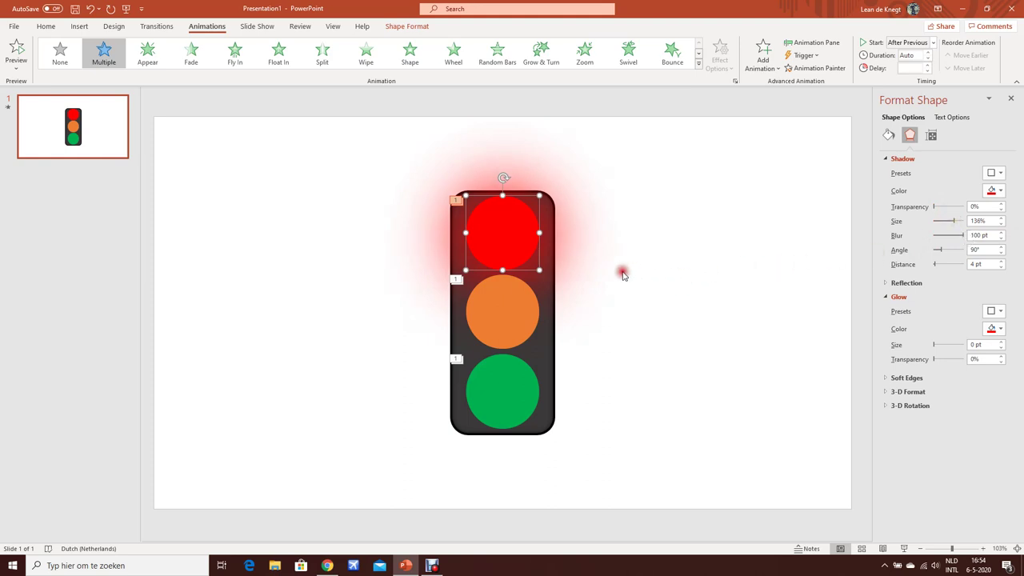
Step: Give the orange light an orange shadow with 100 pt blur and 135% size
{"action": "left_click", "coordinate": [512, 310]}
{"action": "left_click_drag", "start_coordinate": [919, 222], "coordinate": [936, 225]}
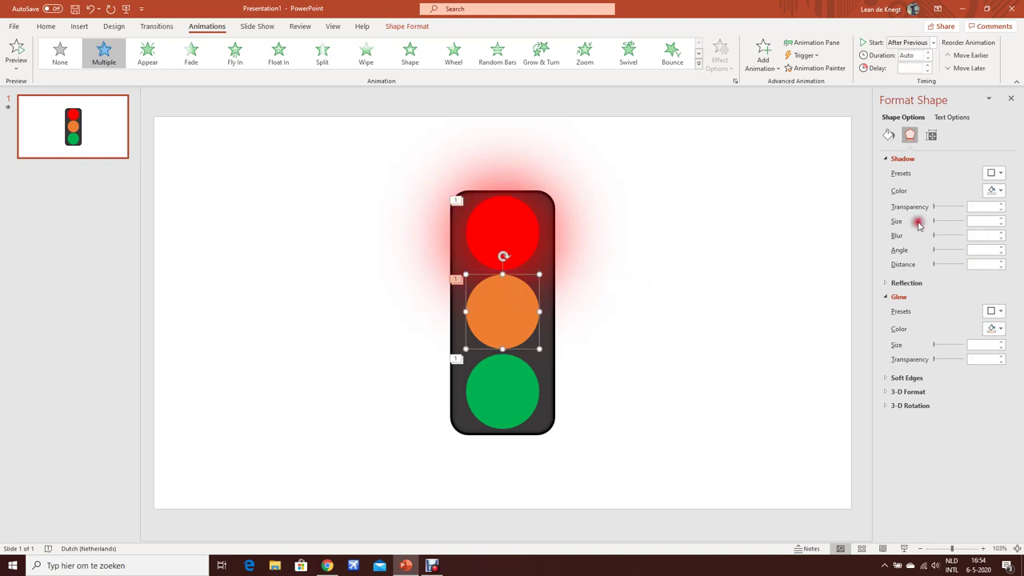
{"action": "left_click", "coordinate": [995, 190]}
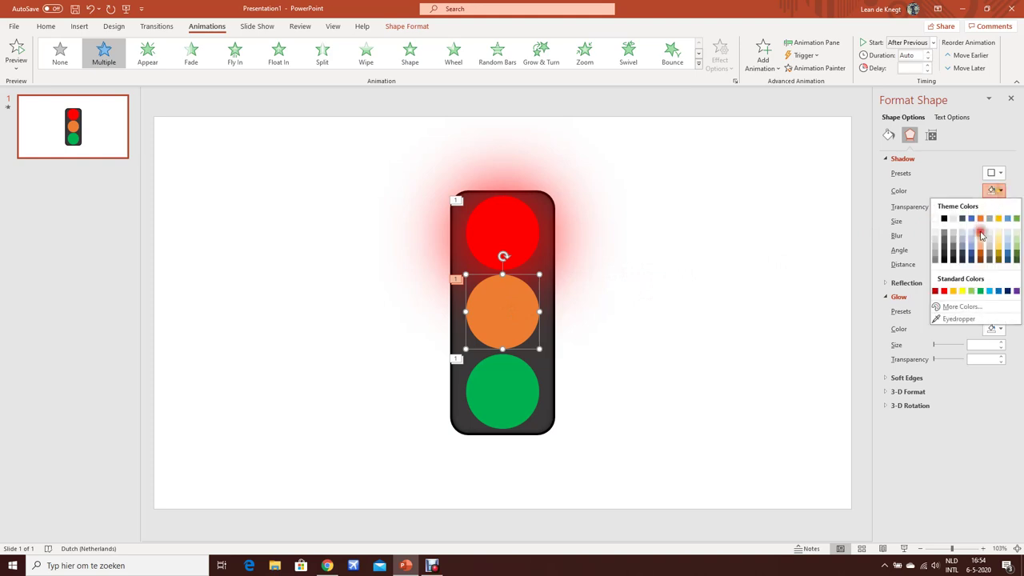
{"action": "left_click", "coordinate": [980, 219]}
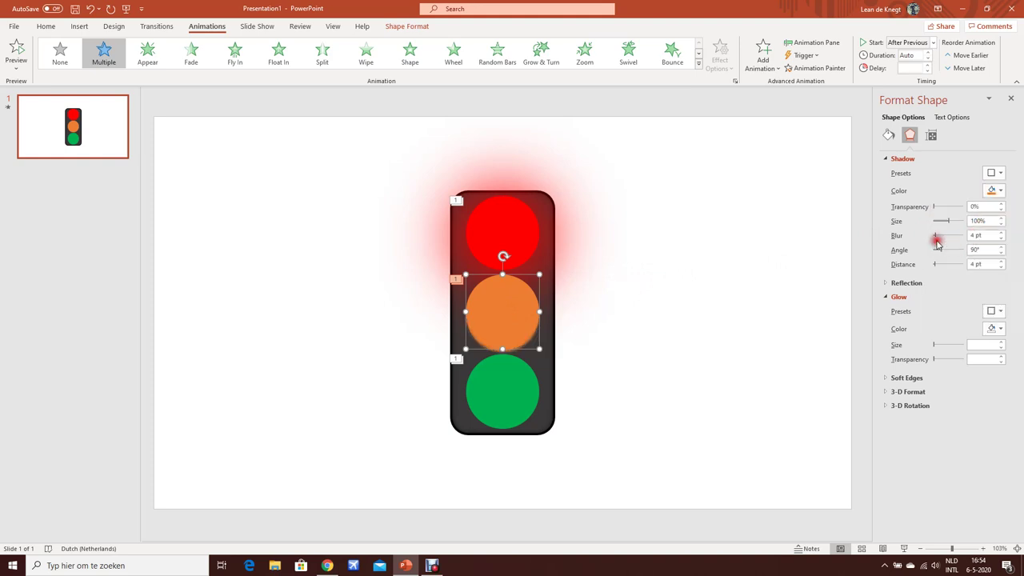
{"action": "mouse_move", "coordinate": [937, 237]}
{"action": "left_mouse_down"}
{"action": "mouse_move", "coordinate": [982, 235]}
{"action": "mouse_move", "coordinate": [953, 224]}
{"action": "left_mouse_up"}
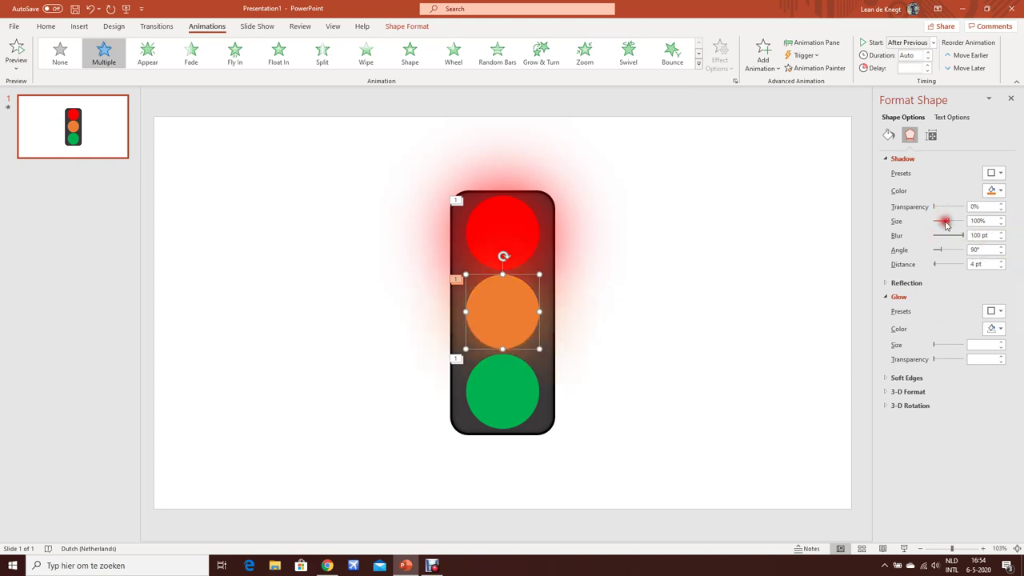
{"action": "left_click", "coordinate": [1001, 218]}
{"action": "left_click", "coordinate": [1001, 219]}
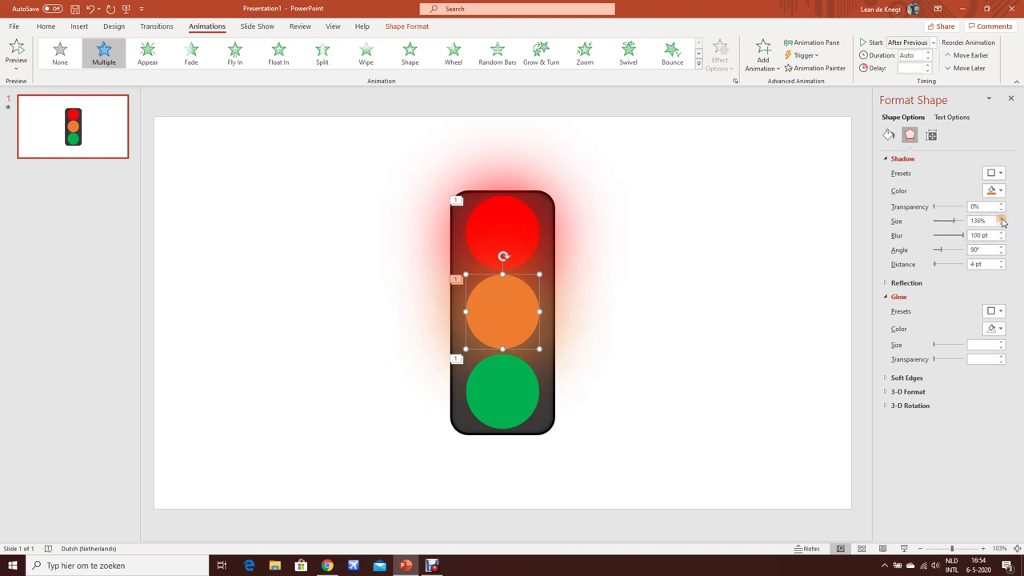
{"action": "left_click", "coordinate": [674, 295]}
{"action": "left_click", "coordinate": [530, 407]}
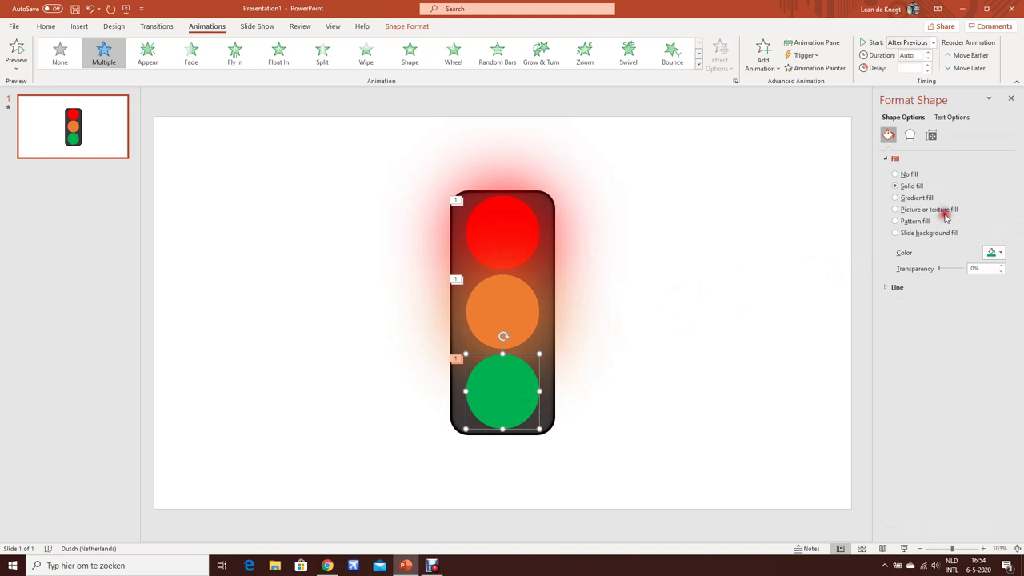
Step: Give the green light a green shadow with 100 pt blur and 135% size, then start the slide show
{"action": "left_click", "coordinate": [909, 138]}
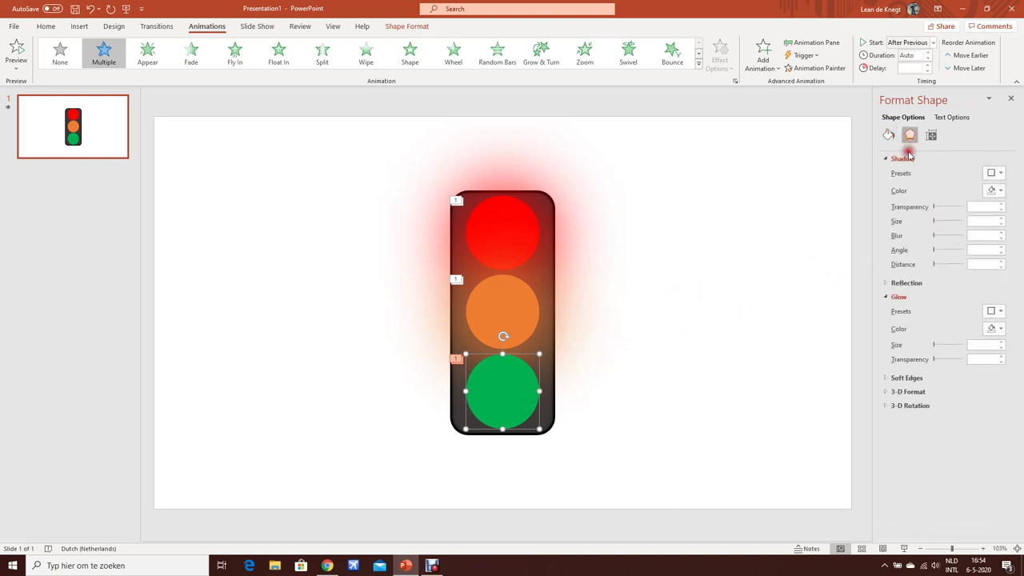
{"action": "left_click", "coordinate": [995, 190]}
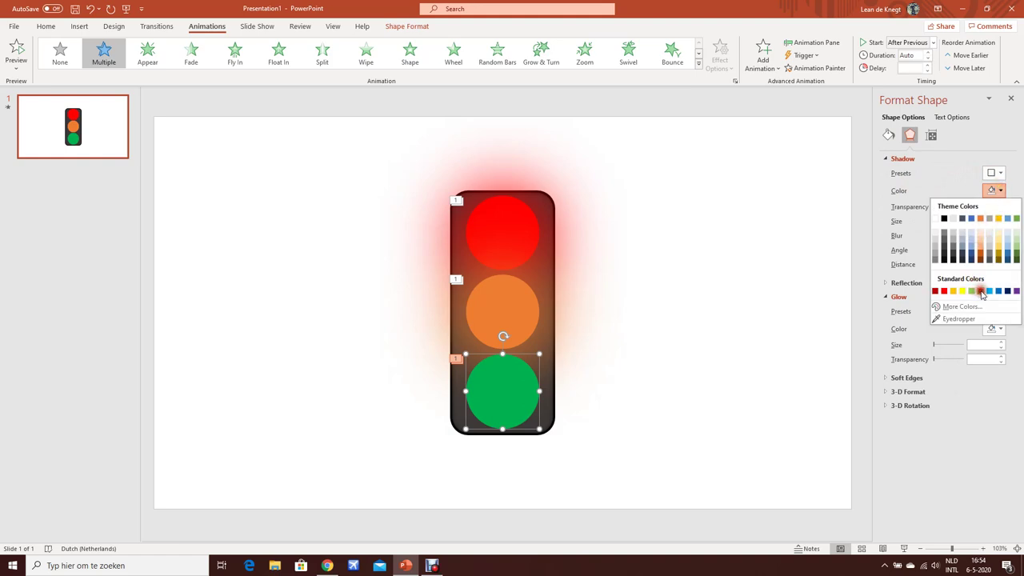
{"action": "left_click", "coordinate": [980, 291]}
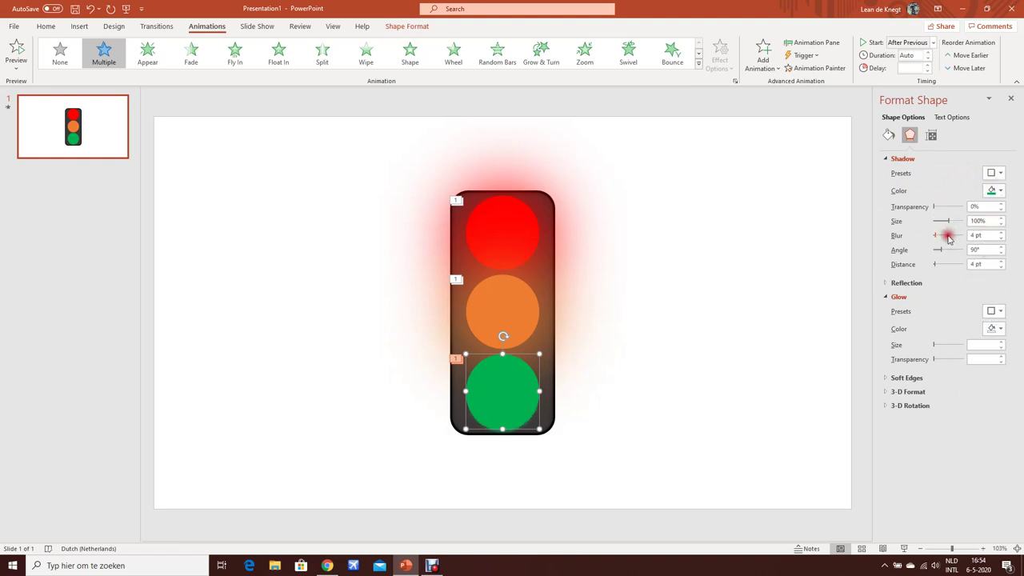
{"action": "mouse_move", "coordinate": [936, 235]}
{"action": "left_mouse_down"}
{"action": "mouse_move", "coordinate": [976, 235]}
{"action": "mouse_move", "coordinate": [955, 223]}
{"action": "left_mouse_up"}
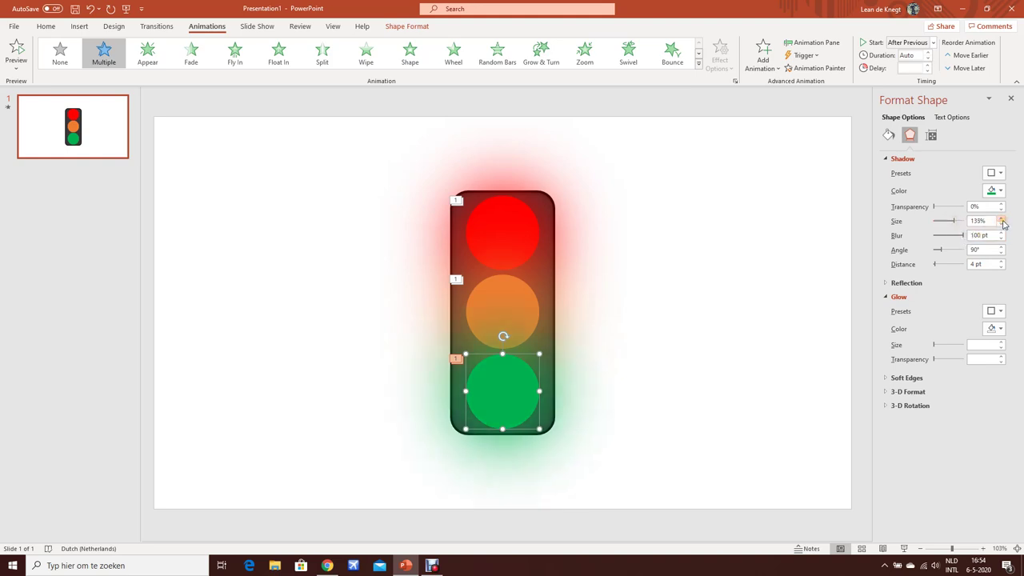
{"action": "left_click", "coordinate": [776, 272]}
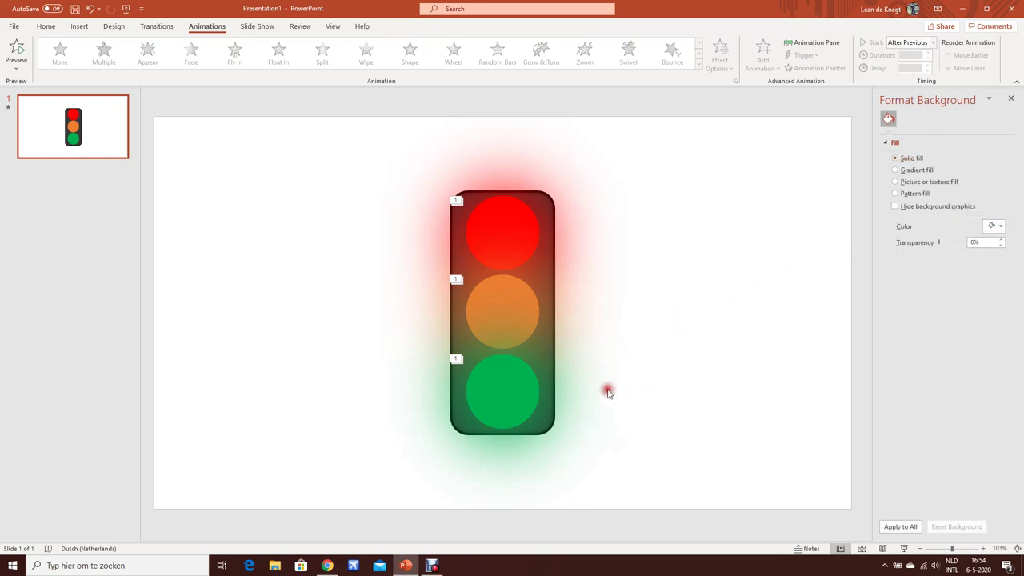
{"action": "key", "text": "F5"}
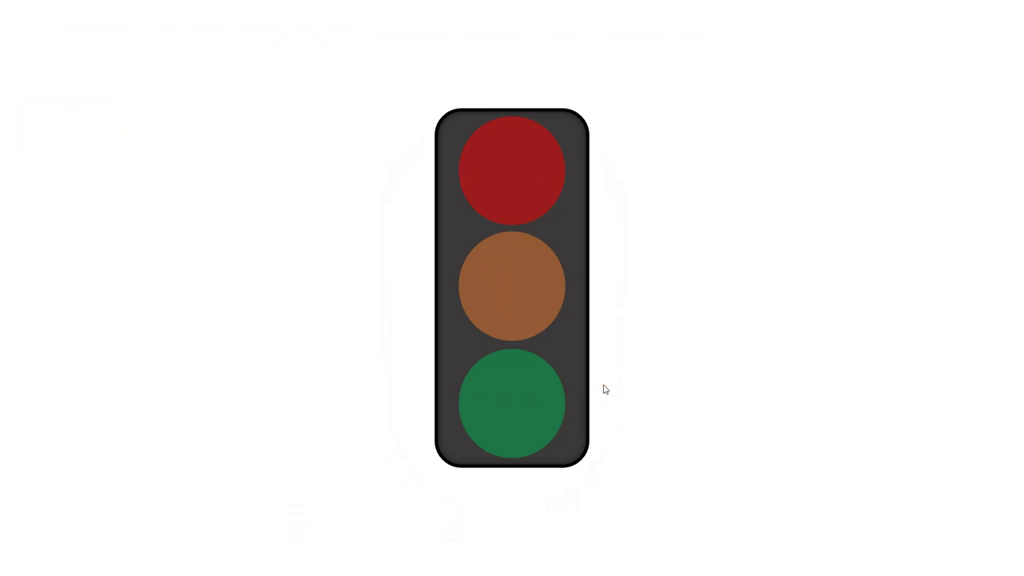
Step: Advance the slide show so the red lamp lights up
{"action": "left_click", "coordinate": [605, 389]}
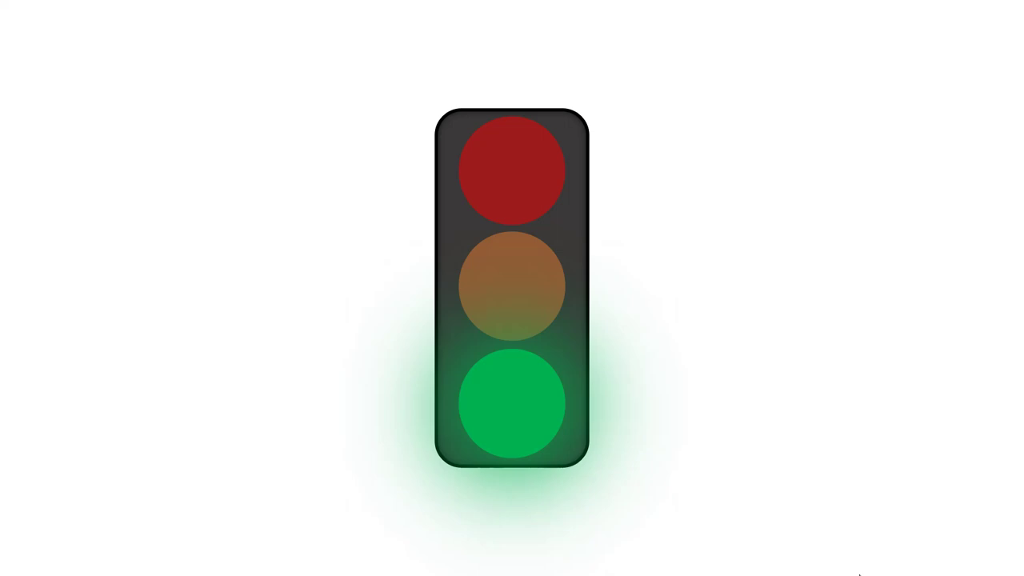
Step: Exit the show and give the slide background a grey radial preset gradient fill
{"action": "left_click", "coordinate": [823, 487]}
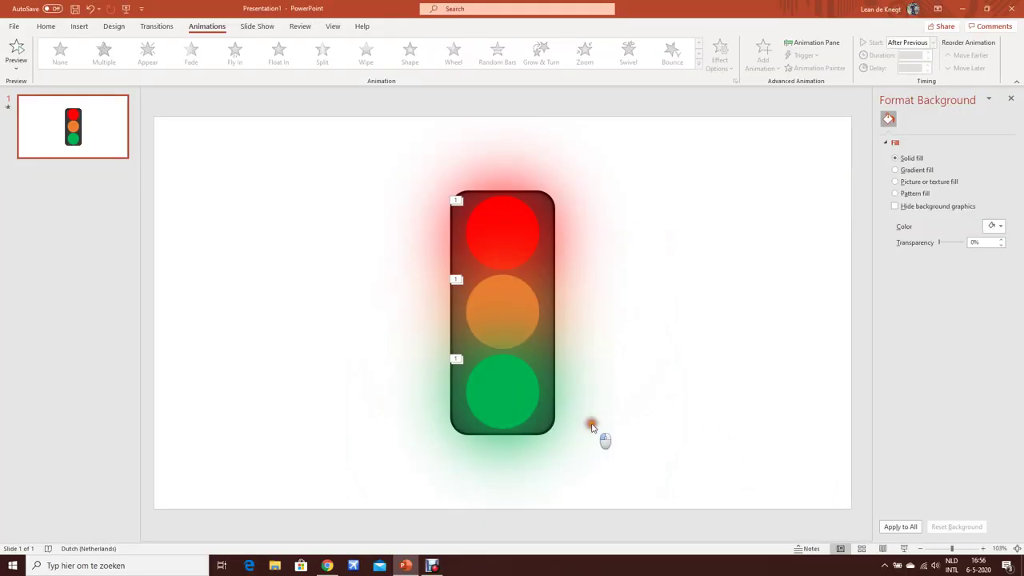
{"action": "right_click", "coordinate": [673, 394]}
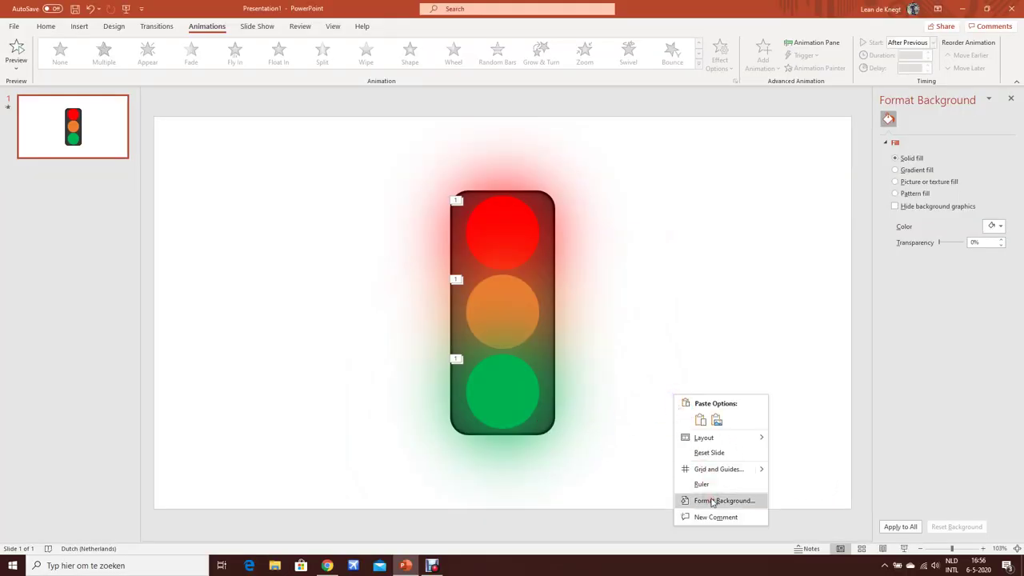
{"action": "left_click", "coordinate": [900, 170]}
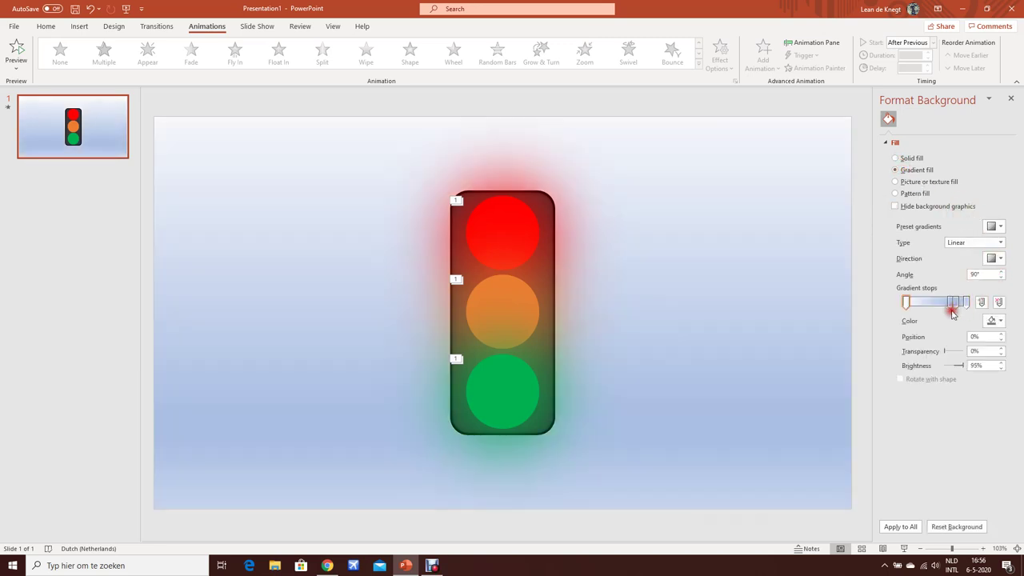
{"action": "left_click", "coordinate": [1001, 227]}
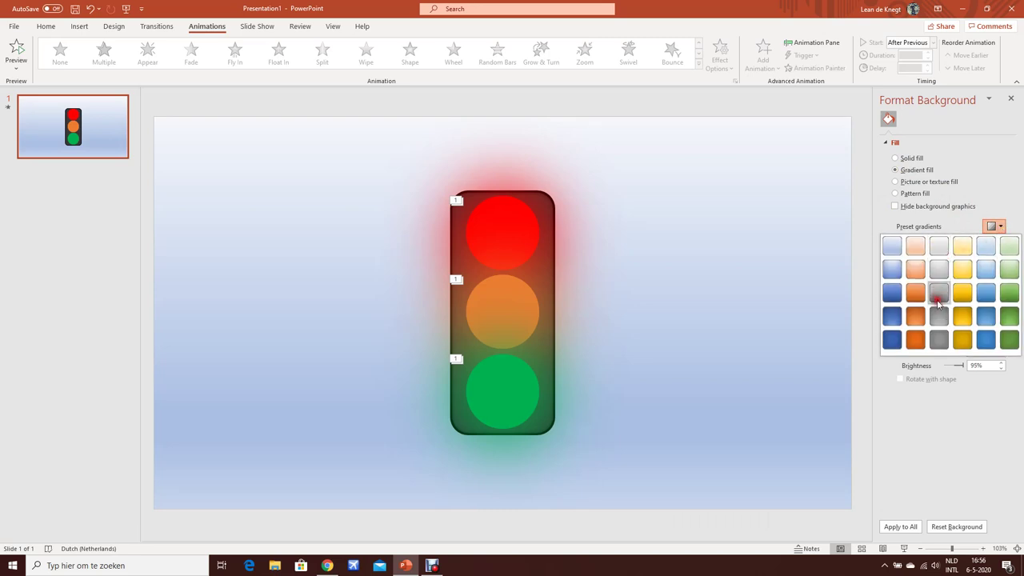
{"action": "left_click", "coordinate": [938, 340]}
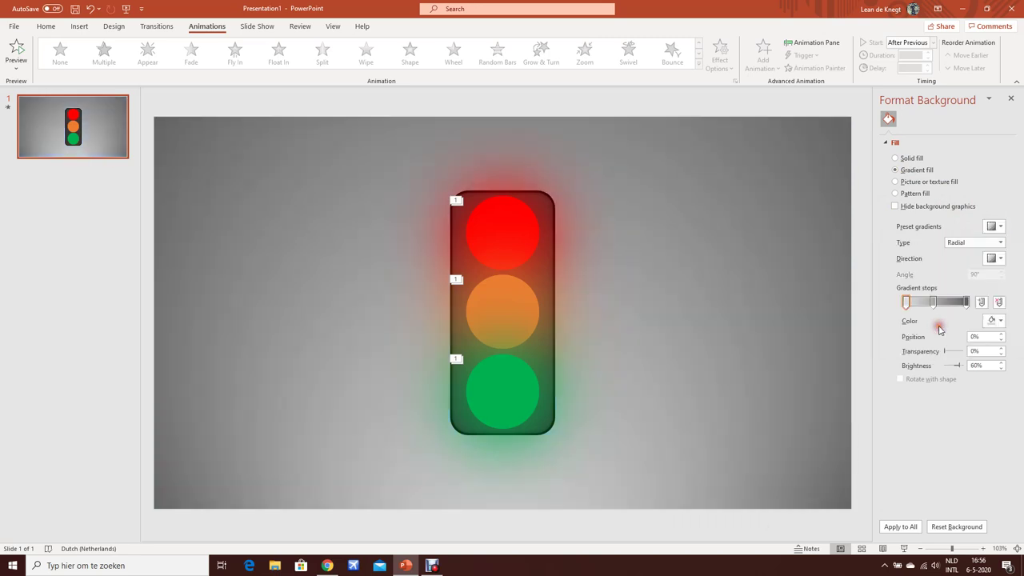
Step: Try other gradient presets, settle on a darker grey radial gradient, and restart the slide show with F5
{"action": "left_click", "coordinate": [999, 226]}
{"action": "left_click", "coordinate": [944, 292]}
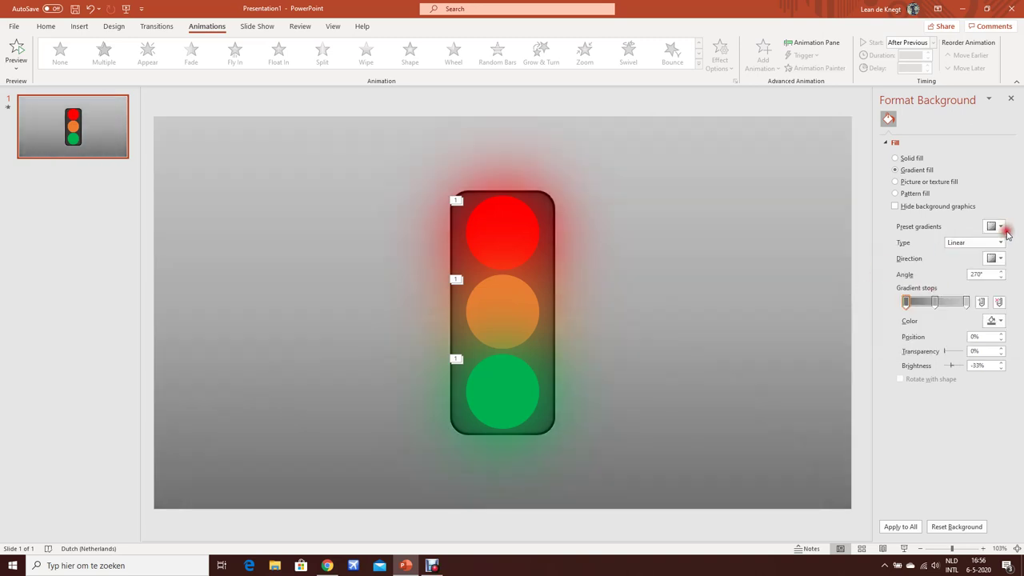
{"action": "left_click", "coordinate": [999, 226]}
{"action": "left_click", "coordinate": [938, 269]}
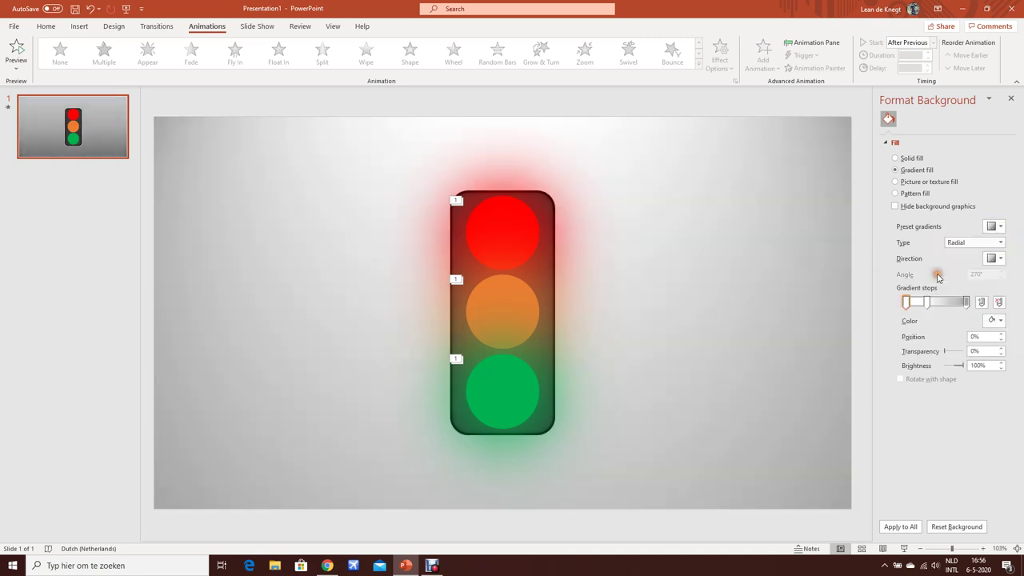
{"action": "left_click", "coordinate": [998, 228]}
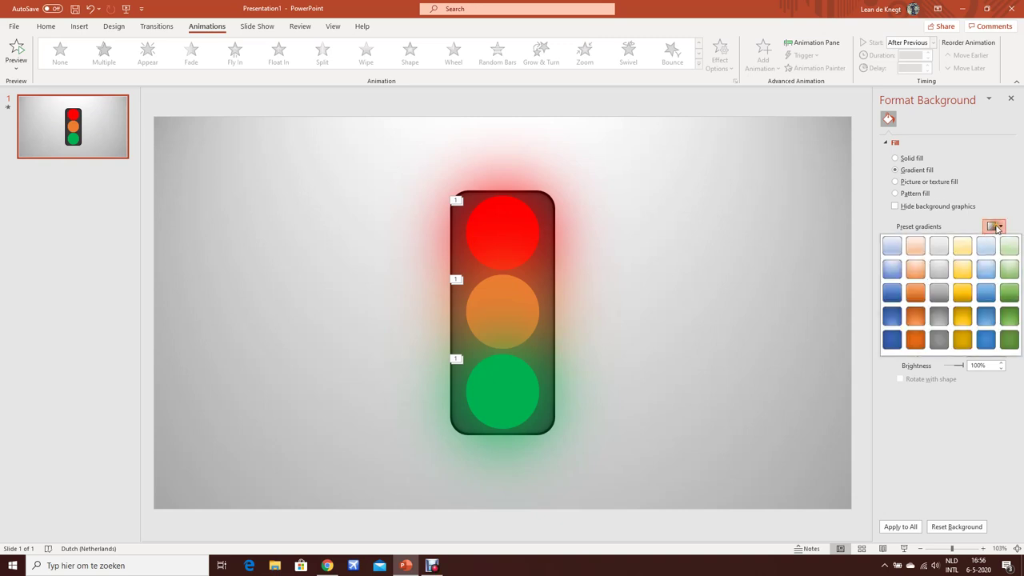
{"action": "left_click", "coordinate": [937, 339]}
{"action": "left_click", "coordinate": [712, 337]}
{"action": "key", "text": "F5"}
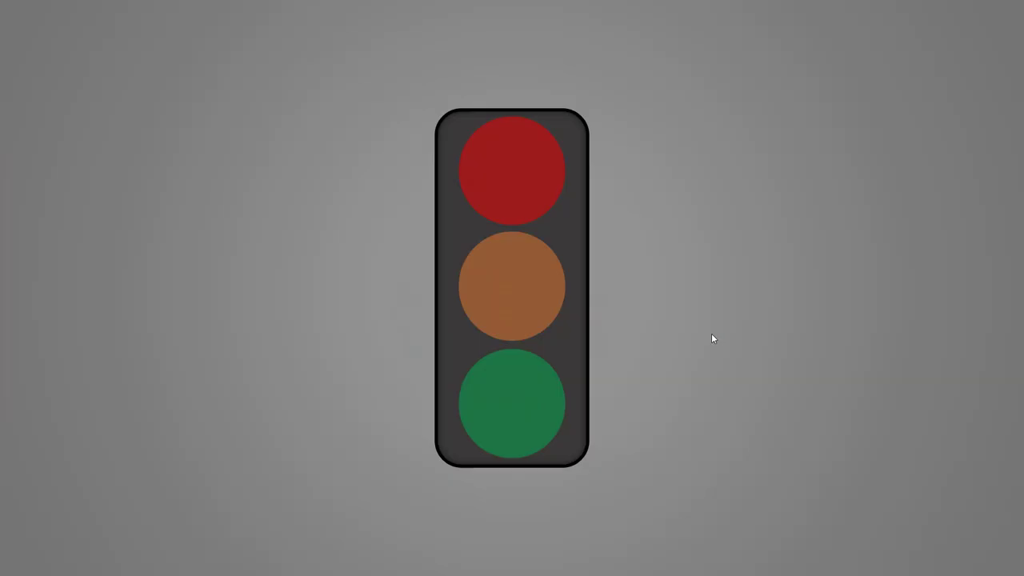
Step: Advance the show through the red, green and orange lamp animations in turn
{"action": "left_click", "coordinate": [711, 338]}
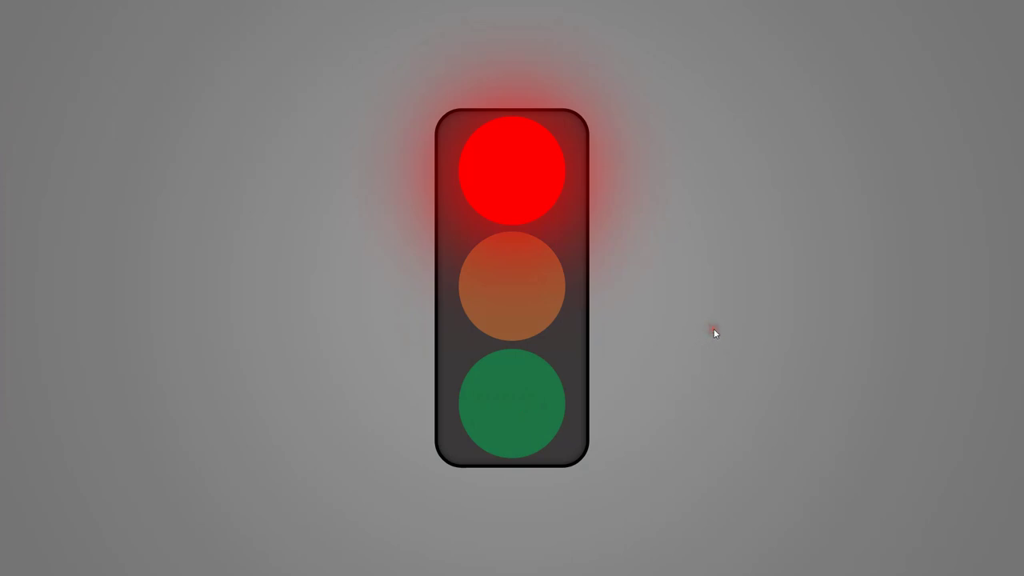
{"action": "left_click", "coordinate": [714, 330]}
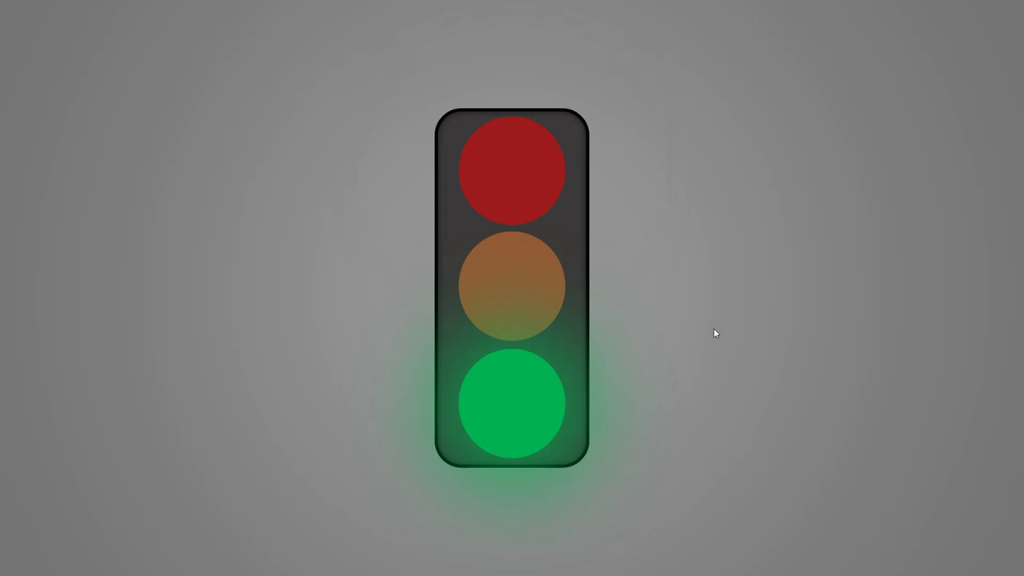
{"action": "left_click", "coordinate": [713, 328]}
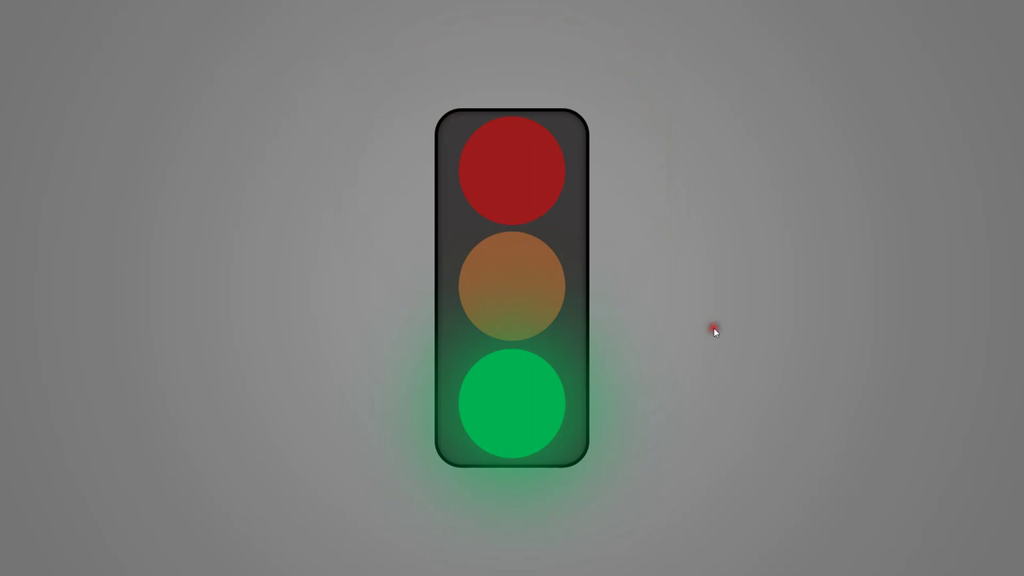